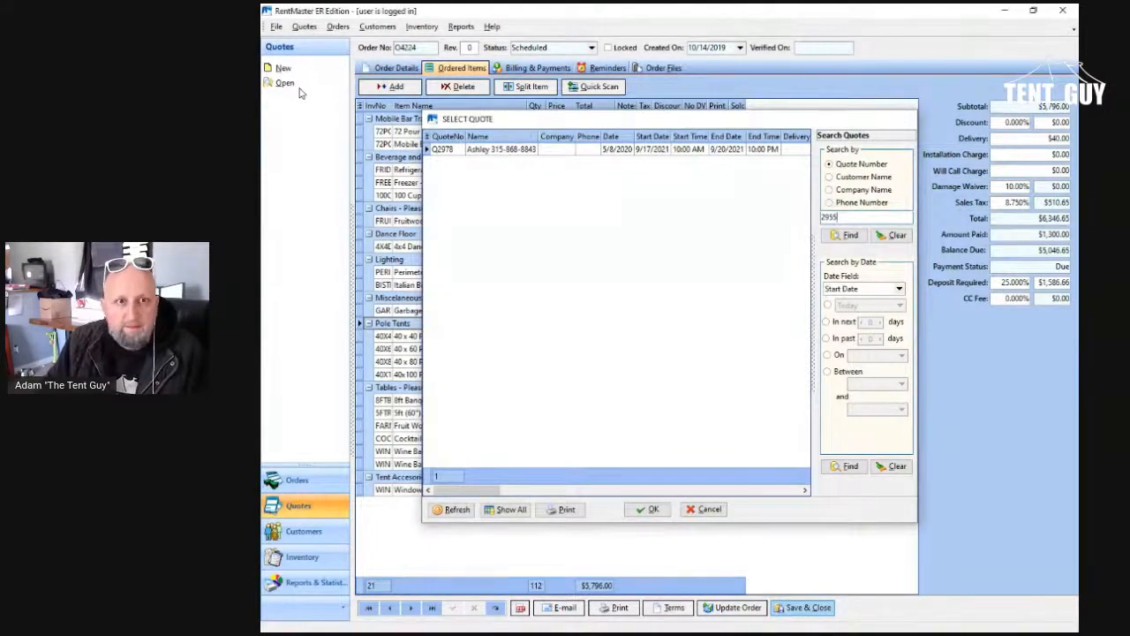
# Step: Find the quote by its entered quote number and review its quoted items and quote details
pyautogui.press('Return')
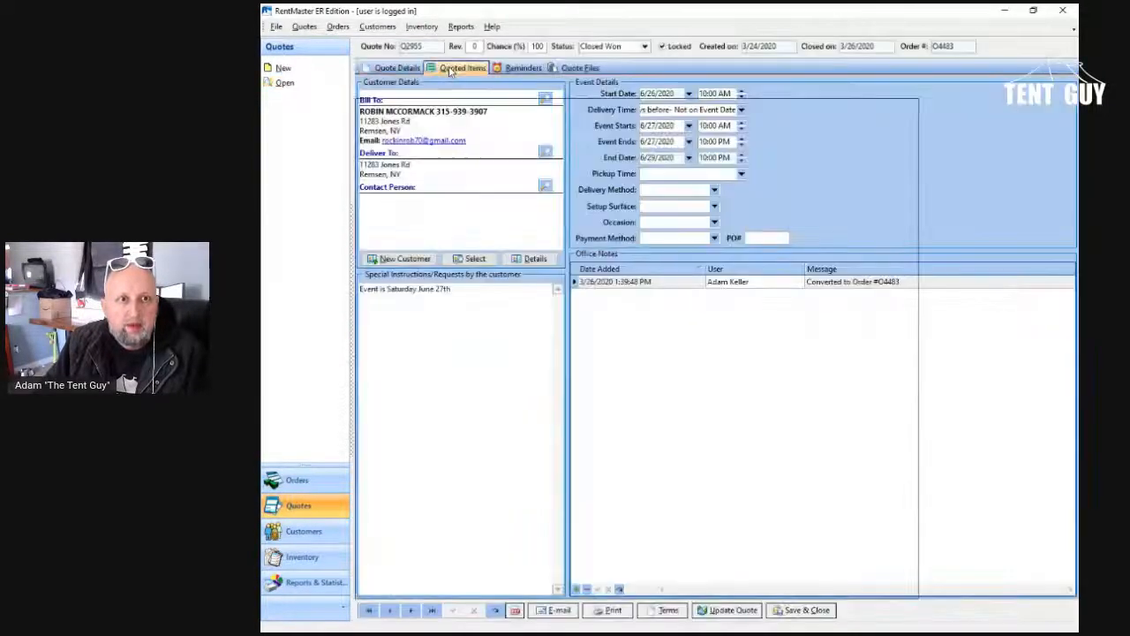
pyautogui.click(451, 68)
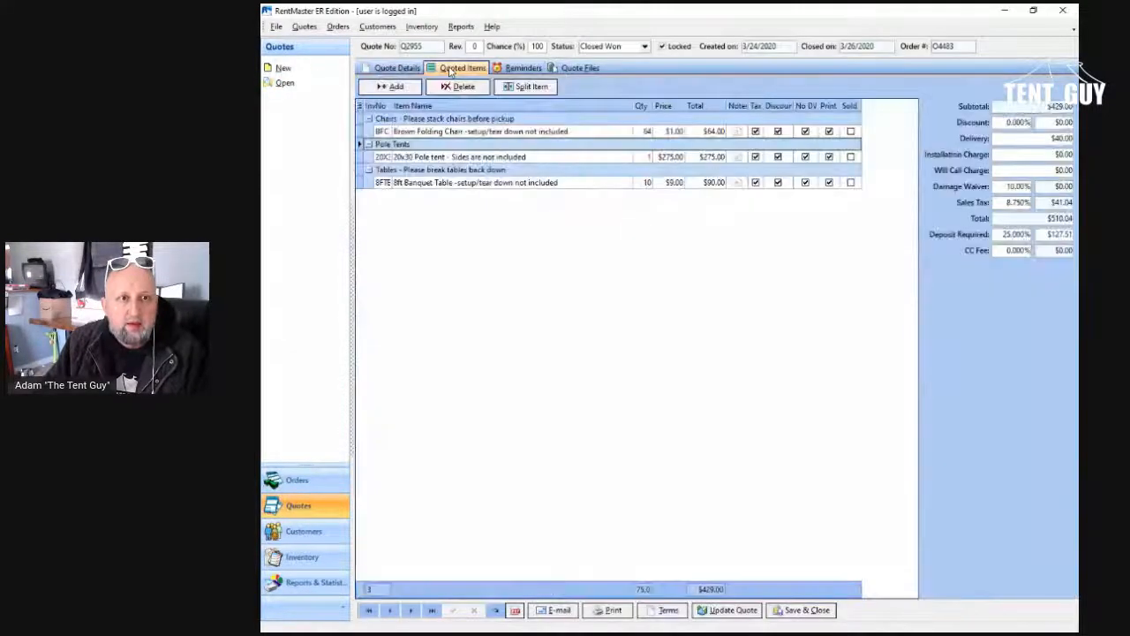
pyautogui.click(401, 69)
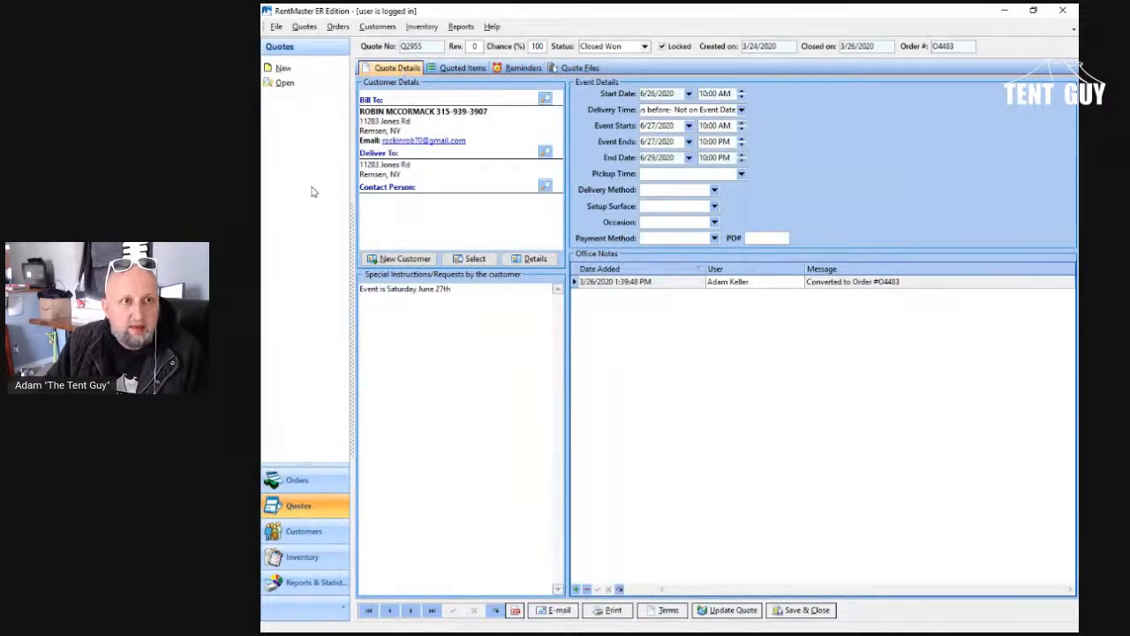
# Step: Go to the last quote record and display its quoted items
pyautogui.click(297, 83)
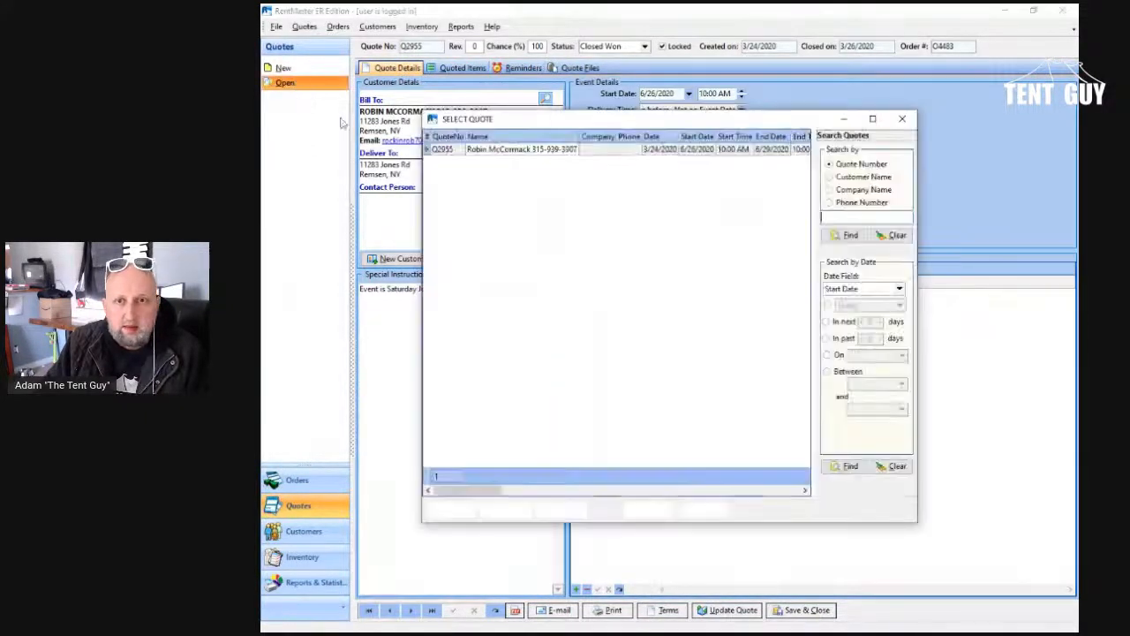
pyautogui.click(901, 118)
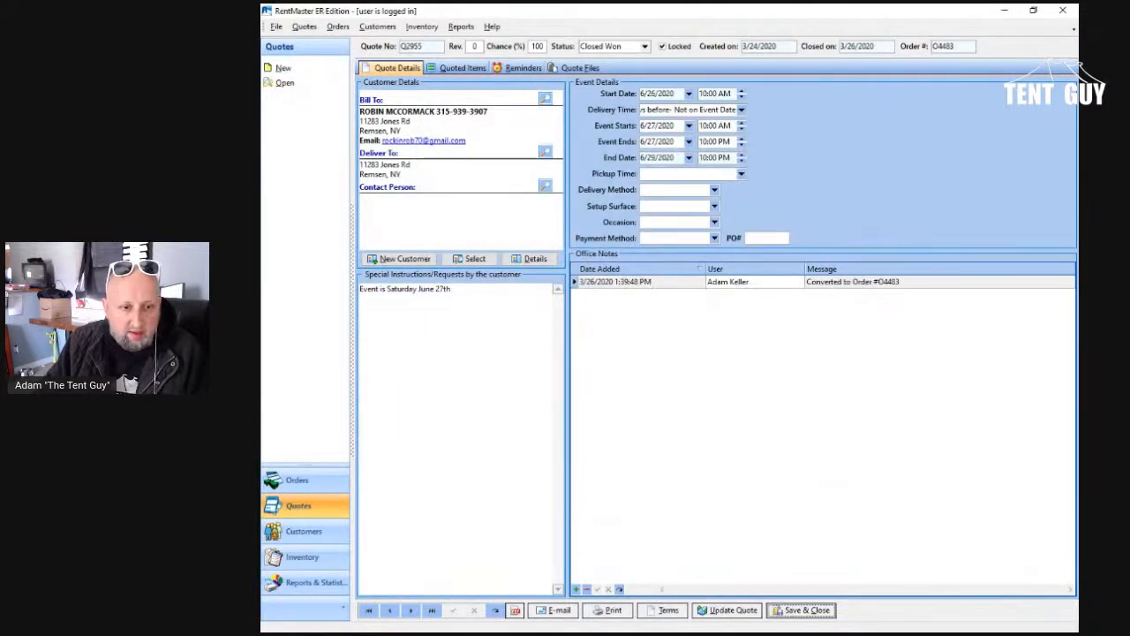
pyautogui.click(431, 610)
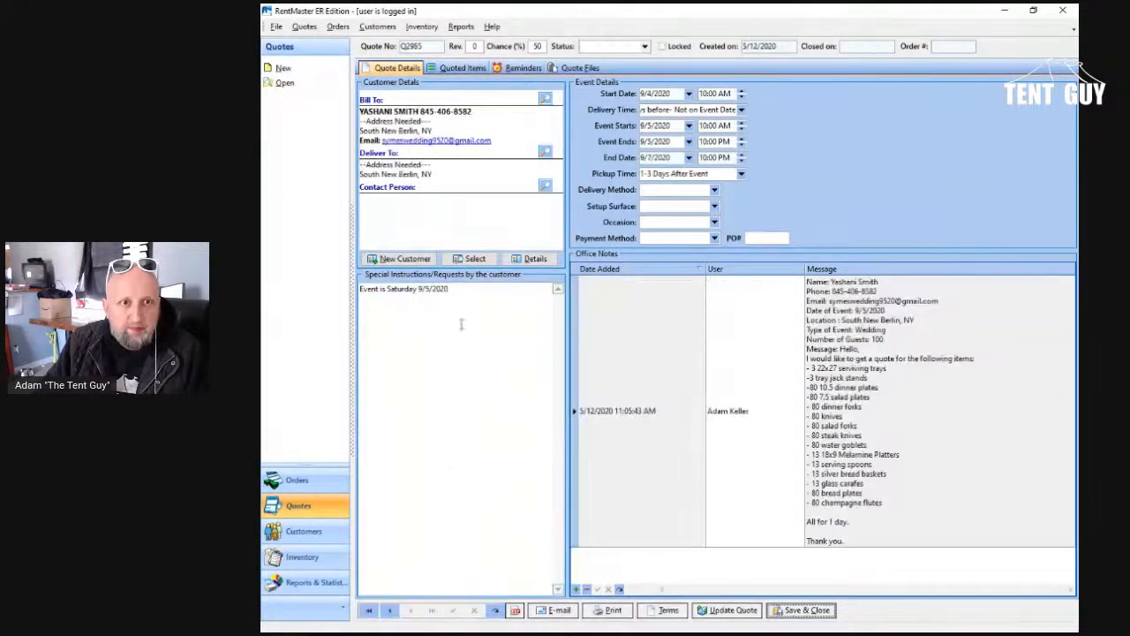
pyautogui.click(460, 68)
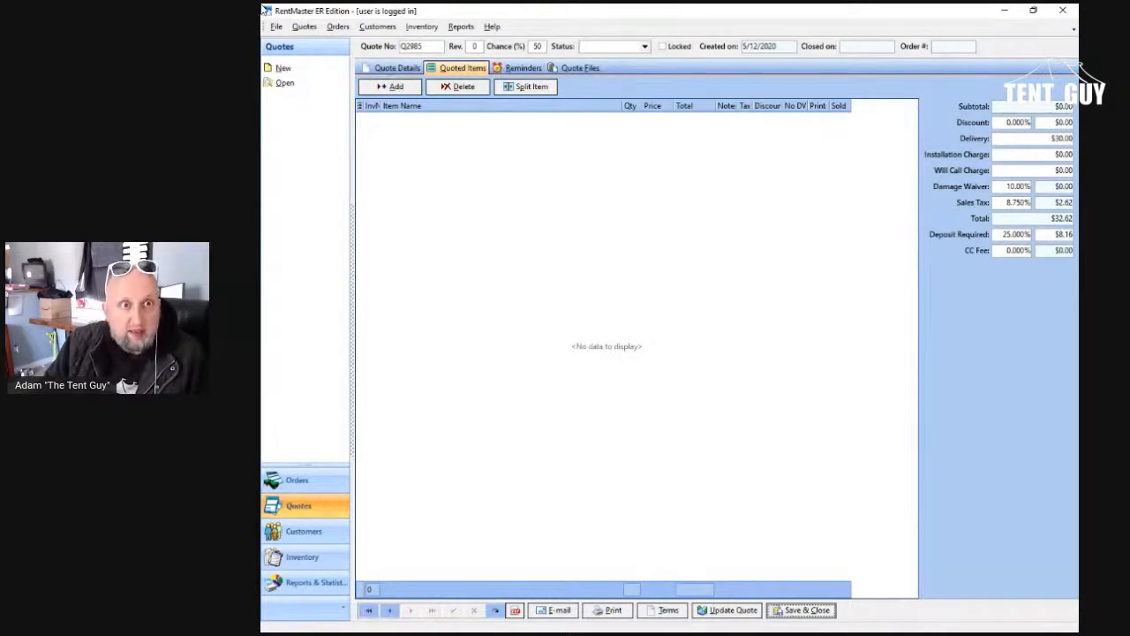
# Step: Start adding quote items, filter inventory names by "servi", and set a quantity of 3 for Serving Tray LARGE and Serving Tray Stand
pyautogui.click(391, 86)
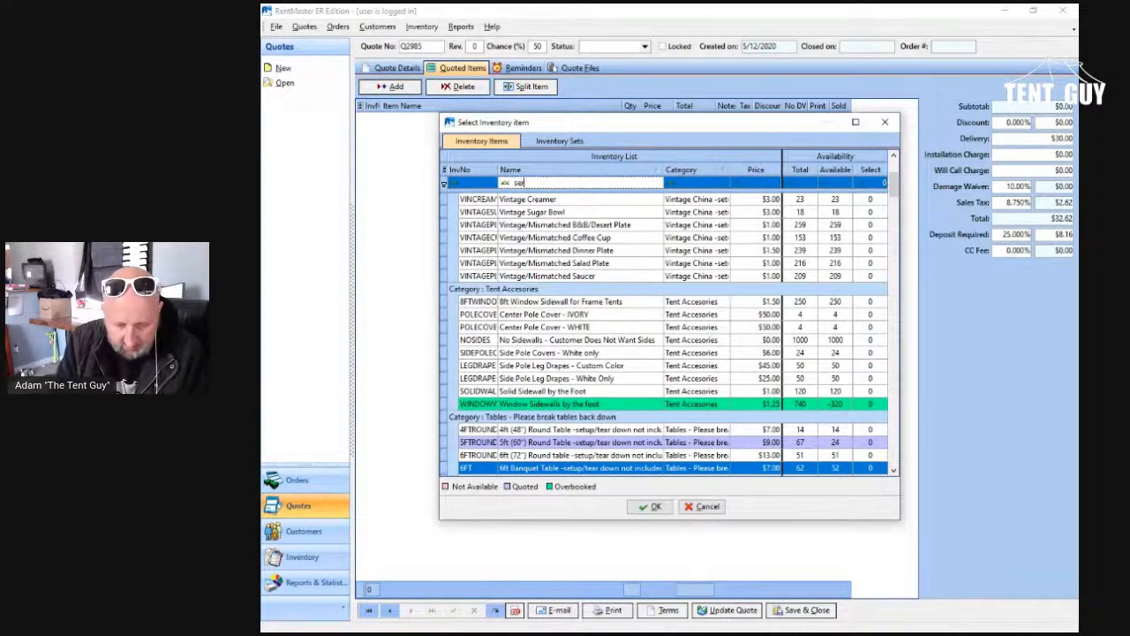
pyautogui.write('vi')
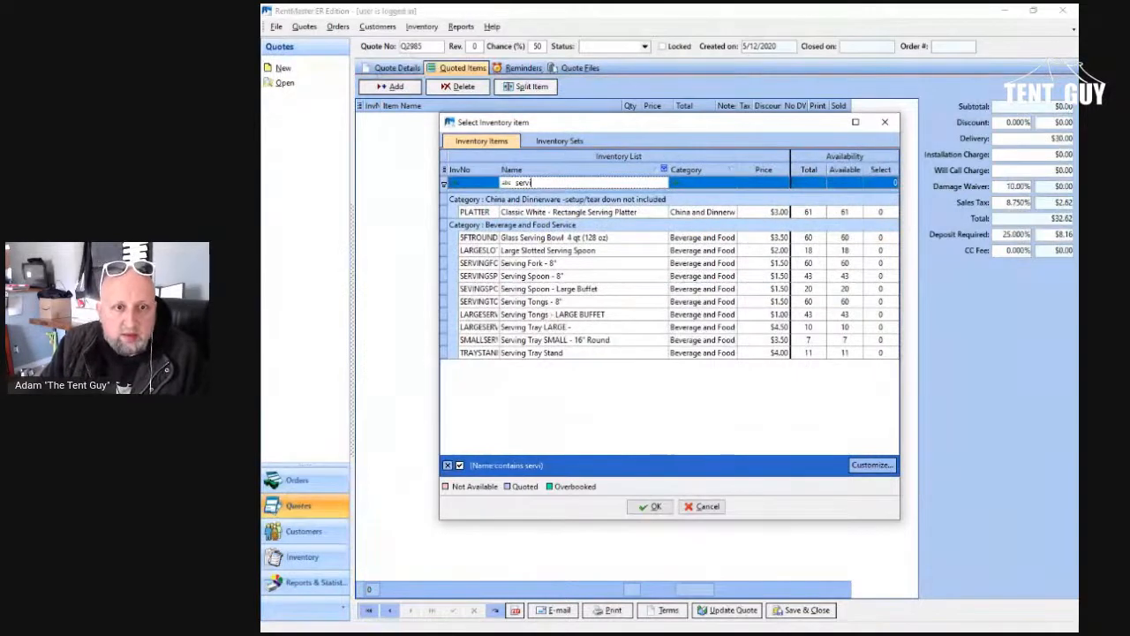
pyautogui.click(555, 340)
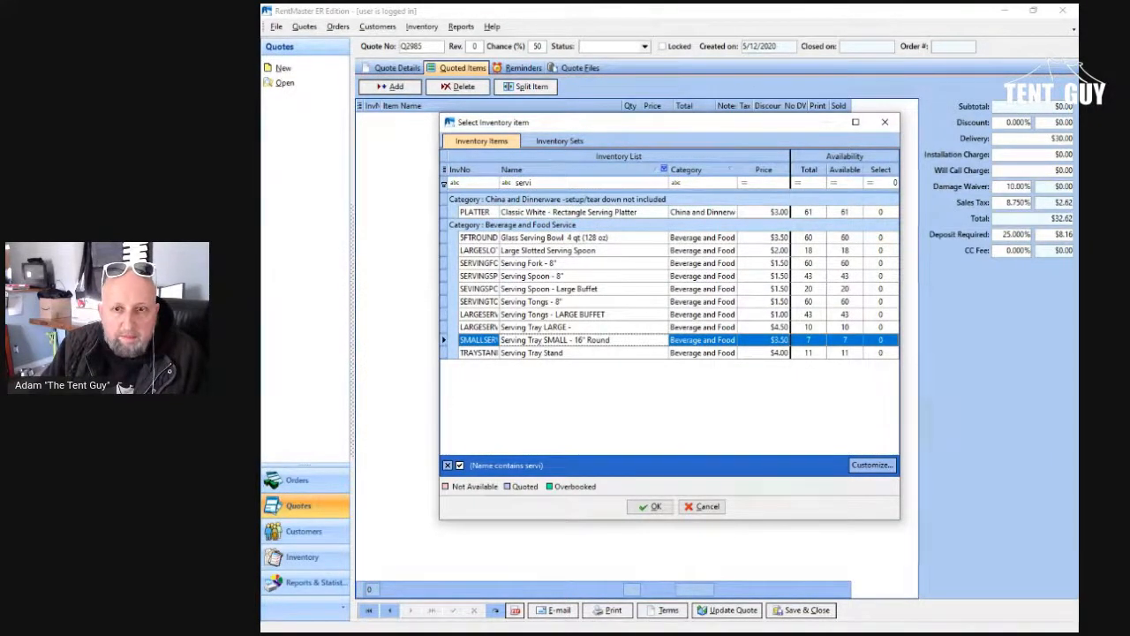
pyautogui.click(880, 327)
pyautogui.click(880, 328)
pyautogui.write('3')
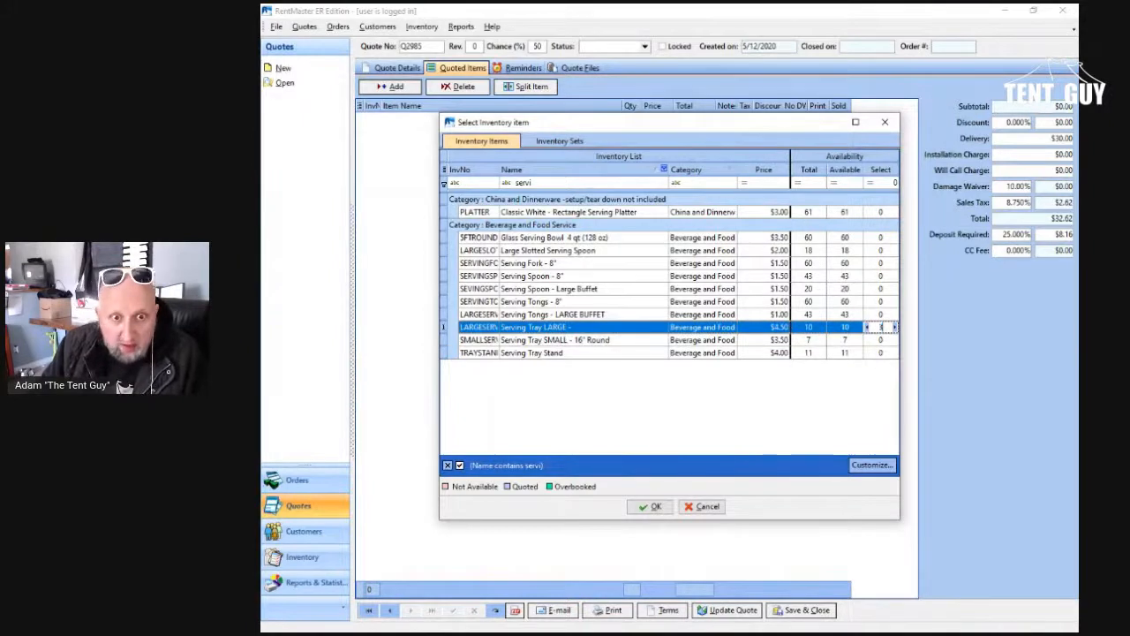
pyautogui.click(880, 352)
pyautogui.write('3')
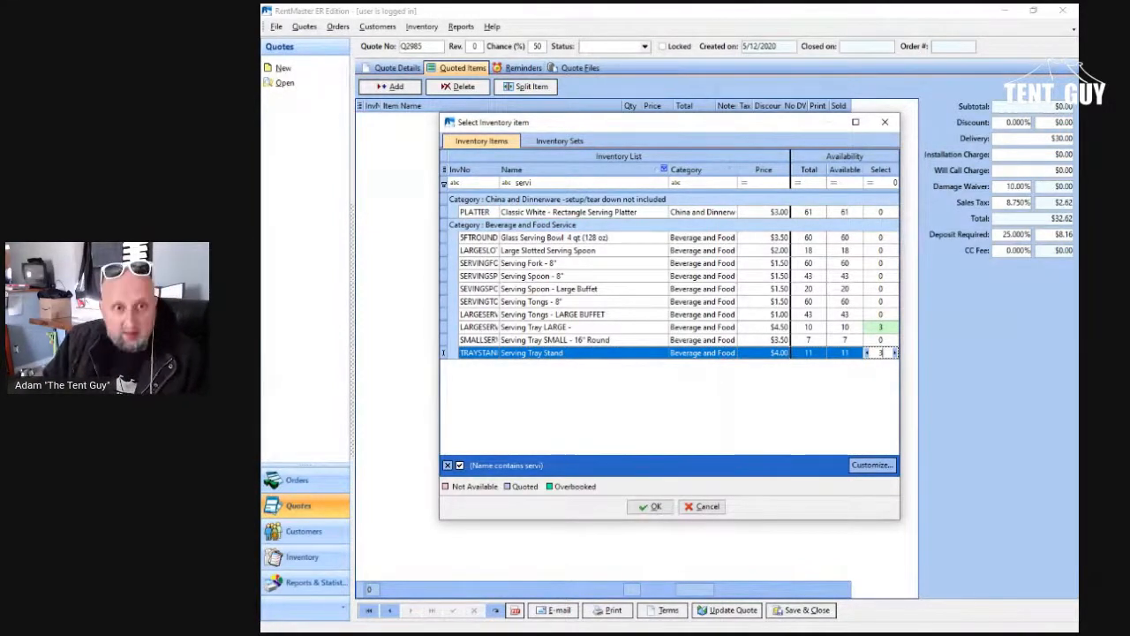
# Step: Filter the inventory names by "class" to check the availability of the Classic White plates
pyautogui.click(565, 183)
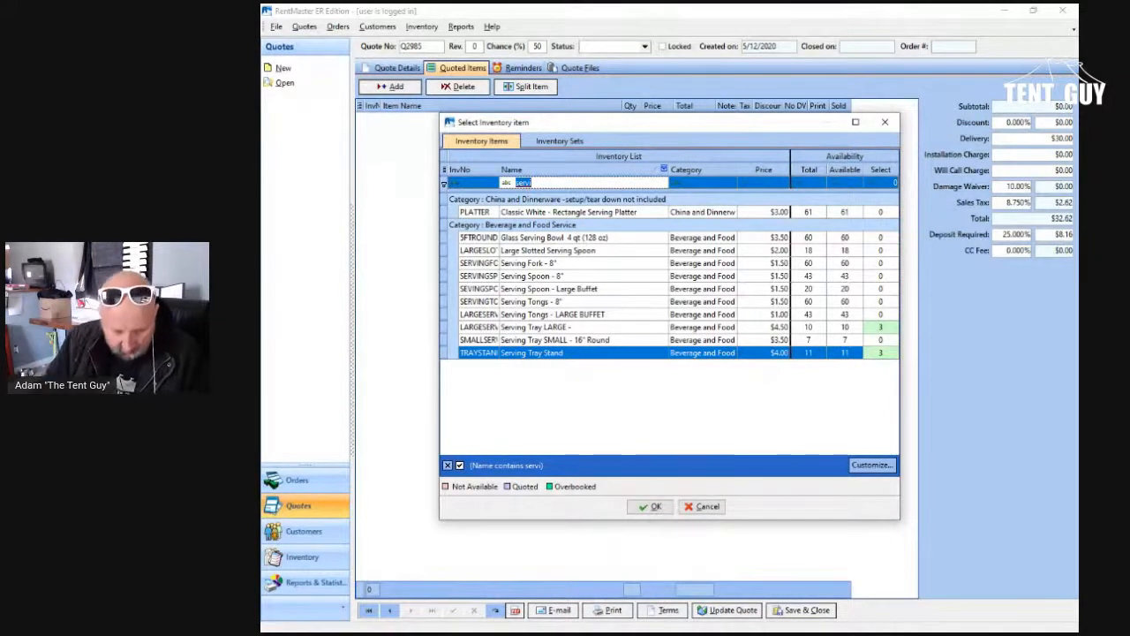
pyautogui.write('class')
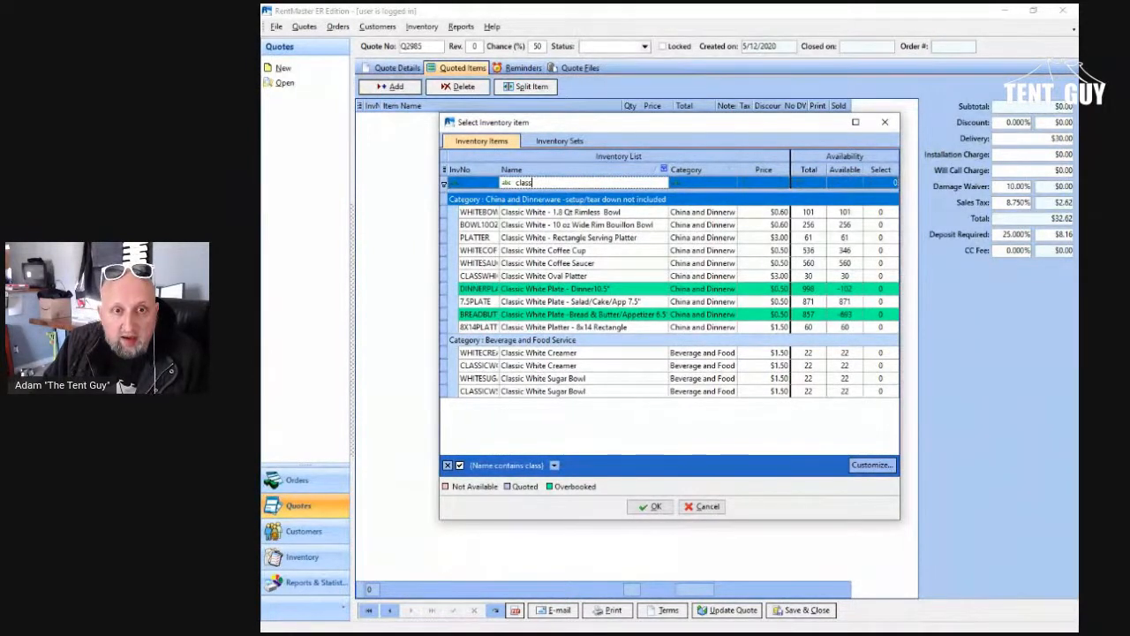
# Step: Filter the inventory by "cream" and set a quantity of 80 for the Cream White 10.5 dinner plate and 7.5" Salad/Cake/App plate
pyautogui.hotkey('ctrl', 'a')
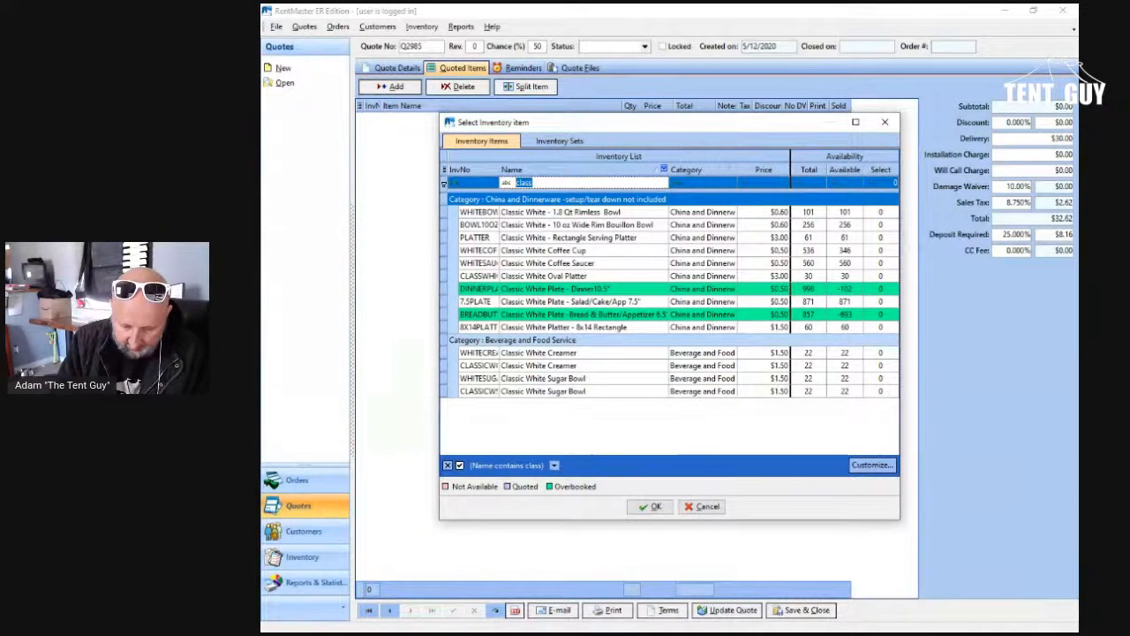
pyautogui.write('cram')
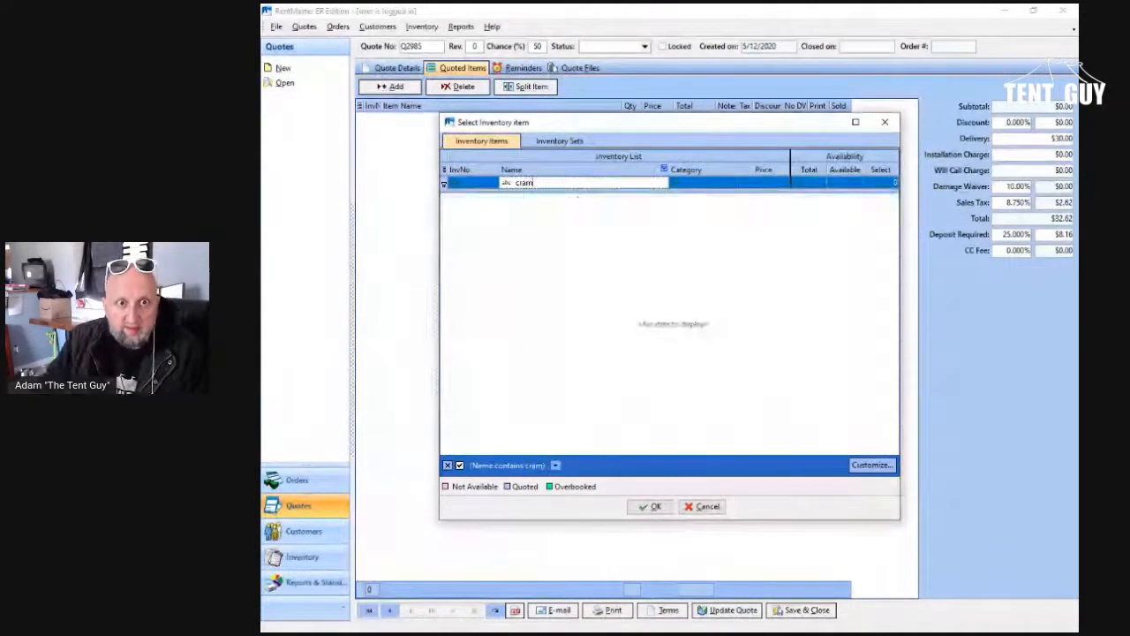
pyautogui.press('BackSpace')
pyautogui.press('BackSpace')
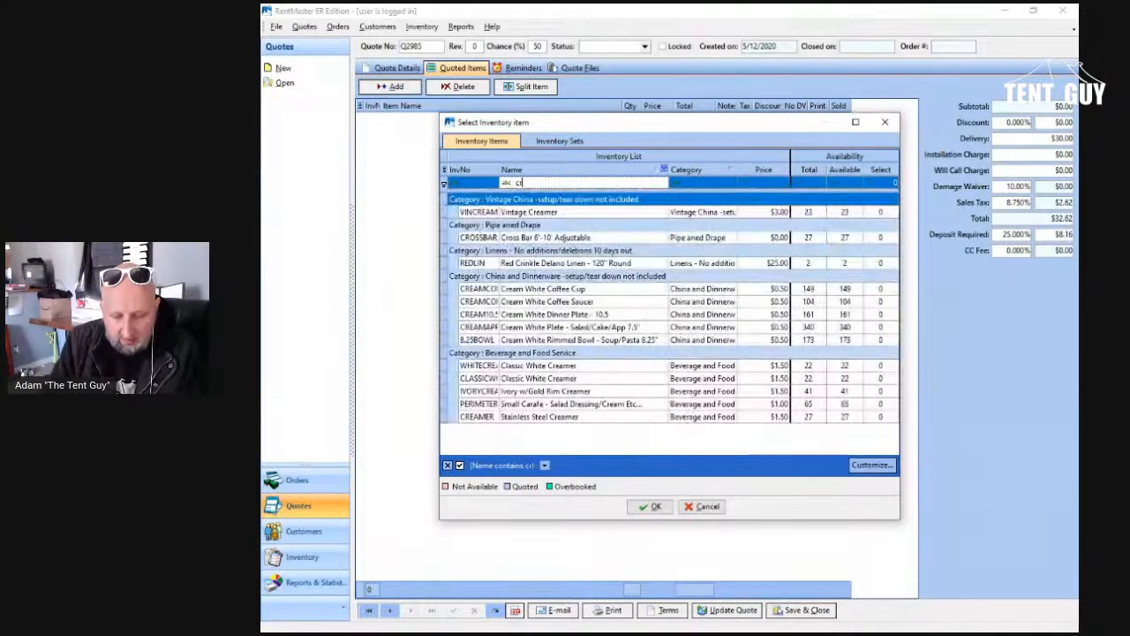
pyautogui.write('eam')
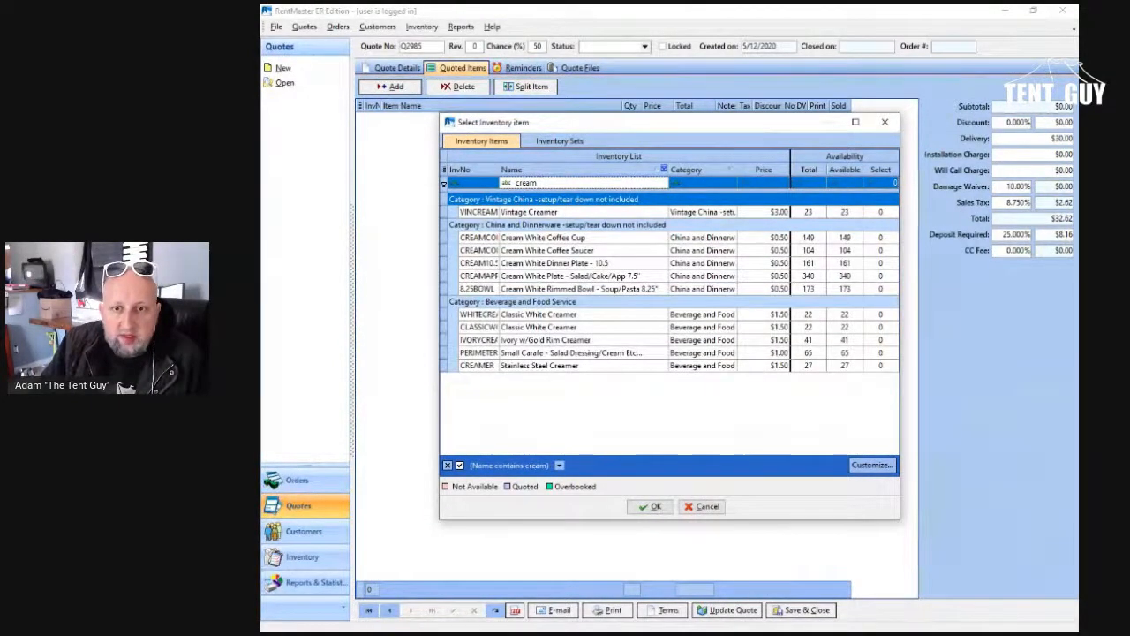
pyautogui.click(880, 263)
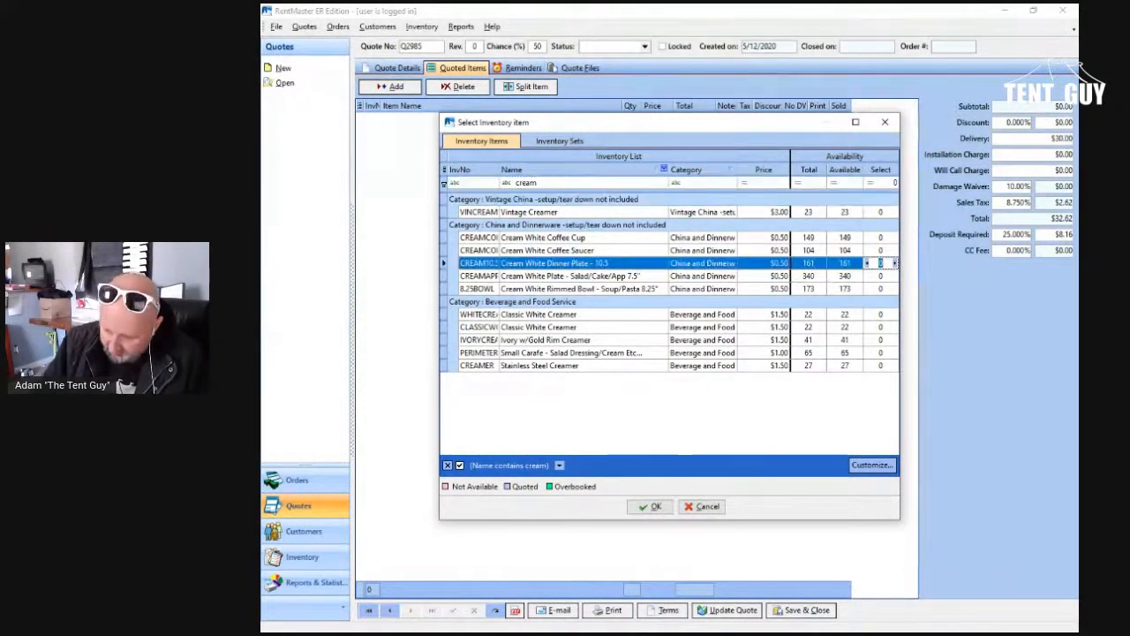
pyautogui.write('80')
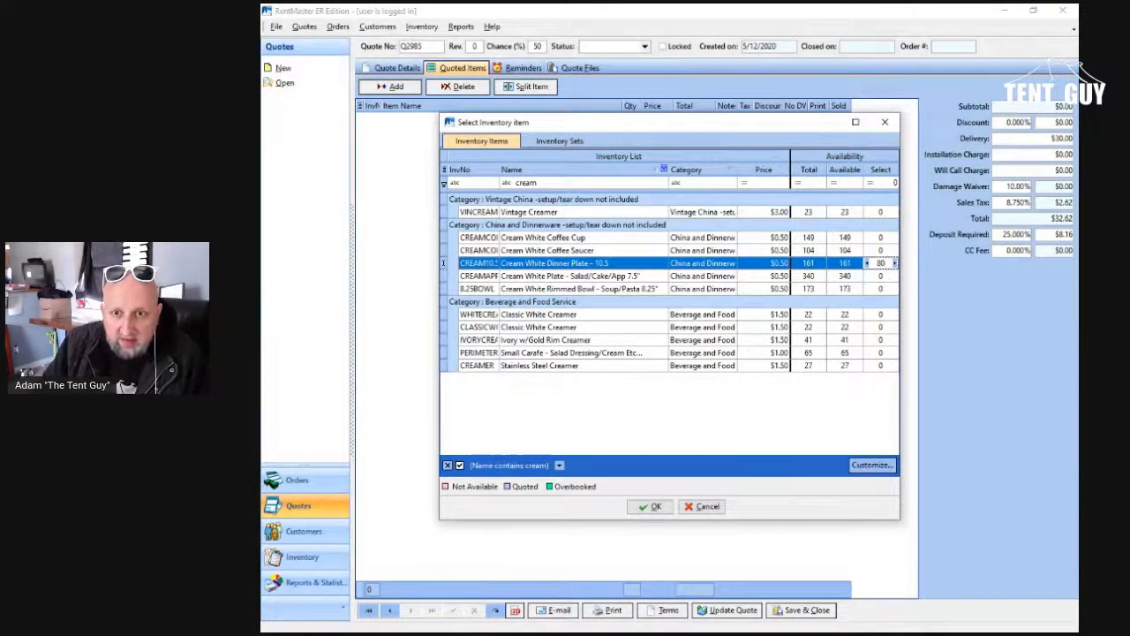
pyautogui.press('Down')
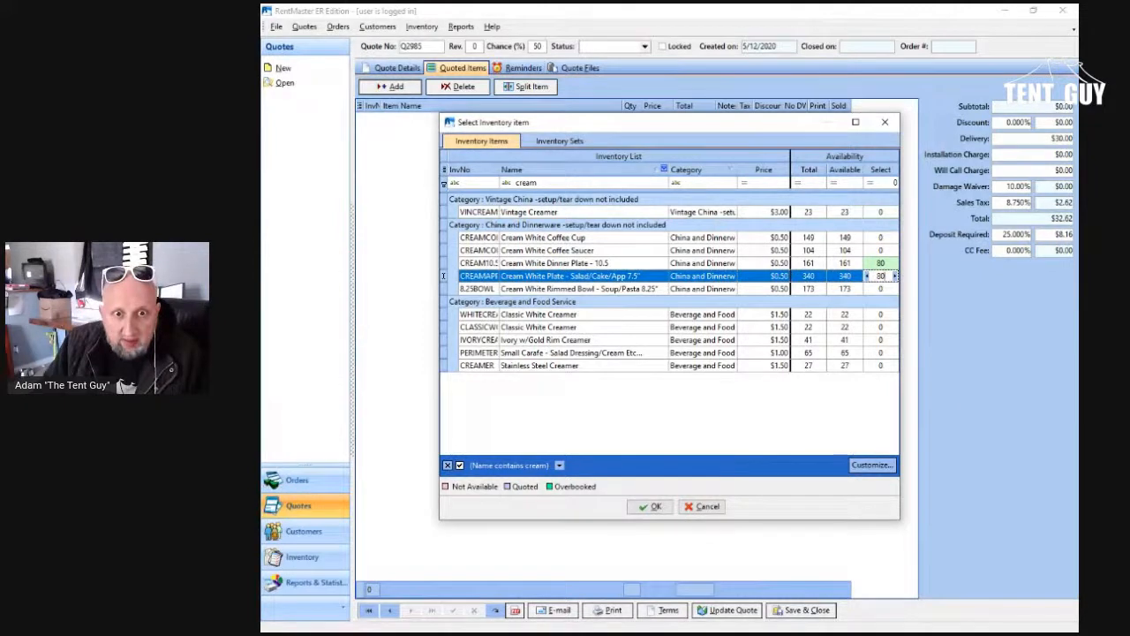
# Step: Filter the inventory by "loren" and set a quantity of 80 for the Lorena stainless dinner knife, dinner fork and salad fork
pyautogui.click(539, 183)
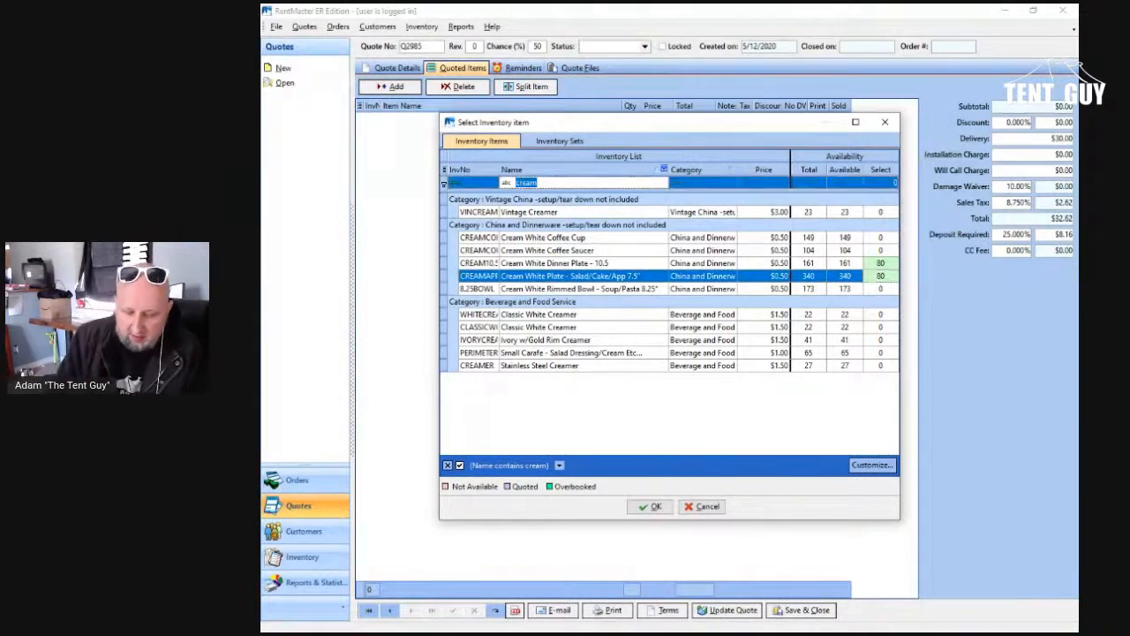
pyautogui.write('lore')
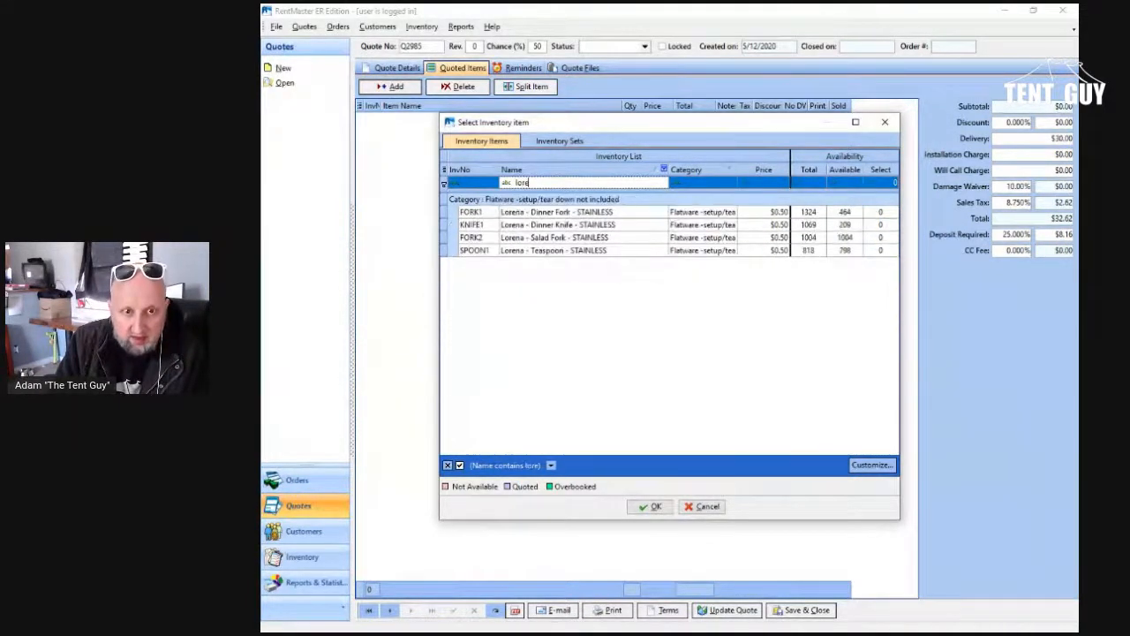
pyautogui.write('n')
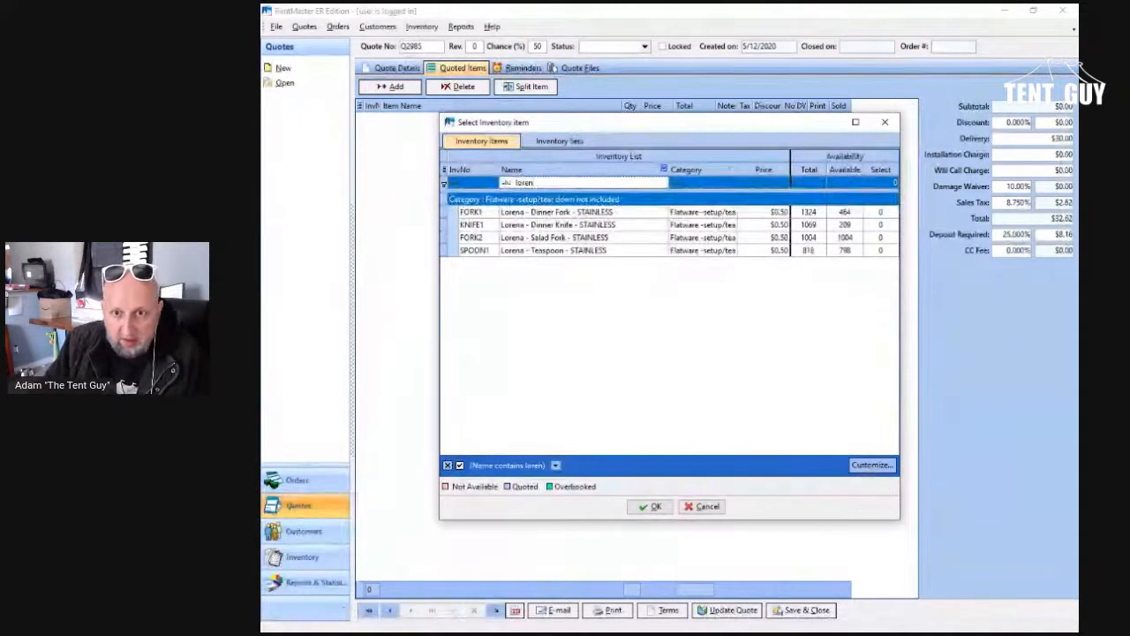
pyautogui.click(880, 212)
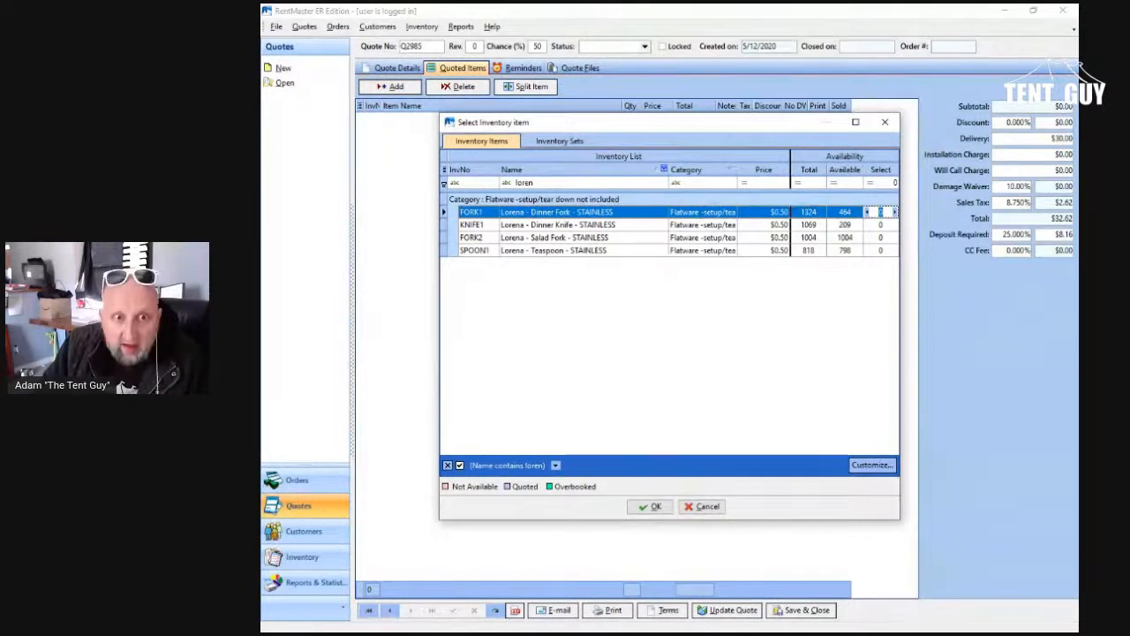
pyautogui.click(880, 225)
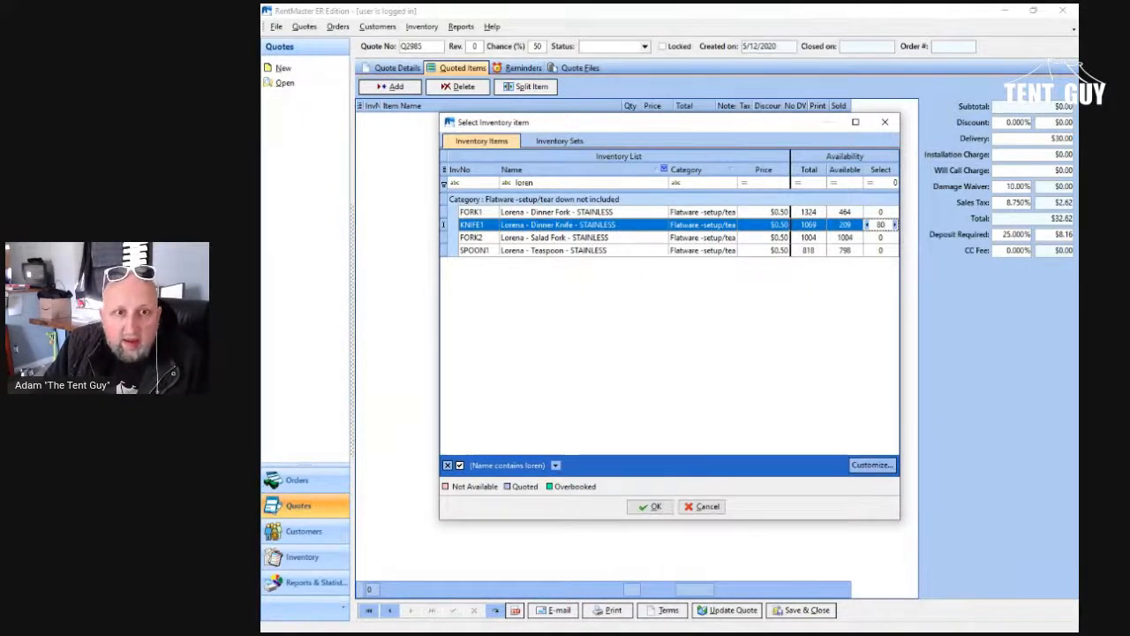
pyautogui.click(880, 212)
pyautogui.write('80')
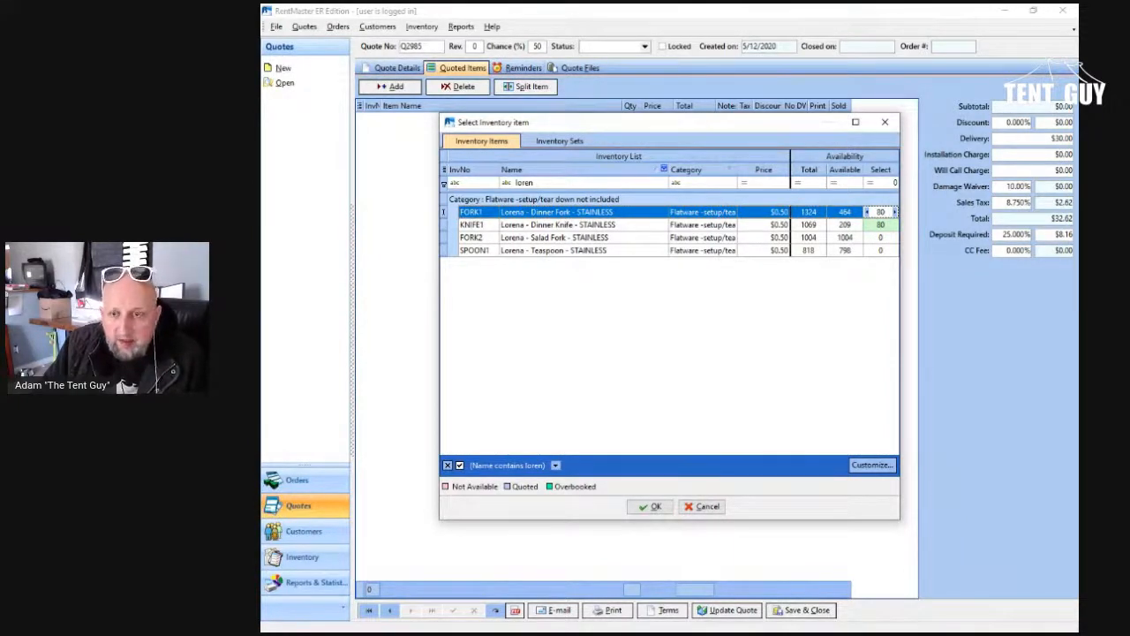
pyautogui.click(880, 238)
pyautogui.write('80')
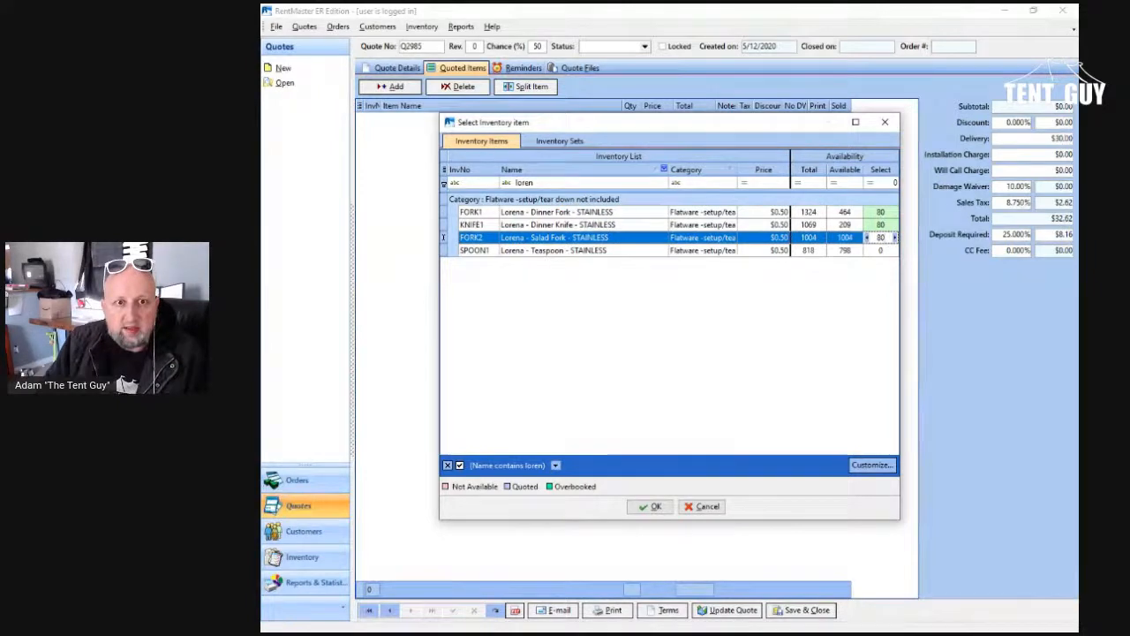
# Step: Filter the inventory by "steak" and set a quantity of 80 for the wood-handle steak knife
pyautogui.doubleClick(525, 183)
pyautogui.write('steak')
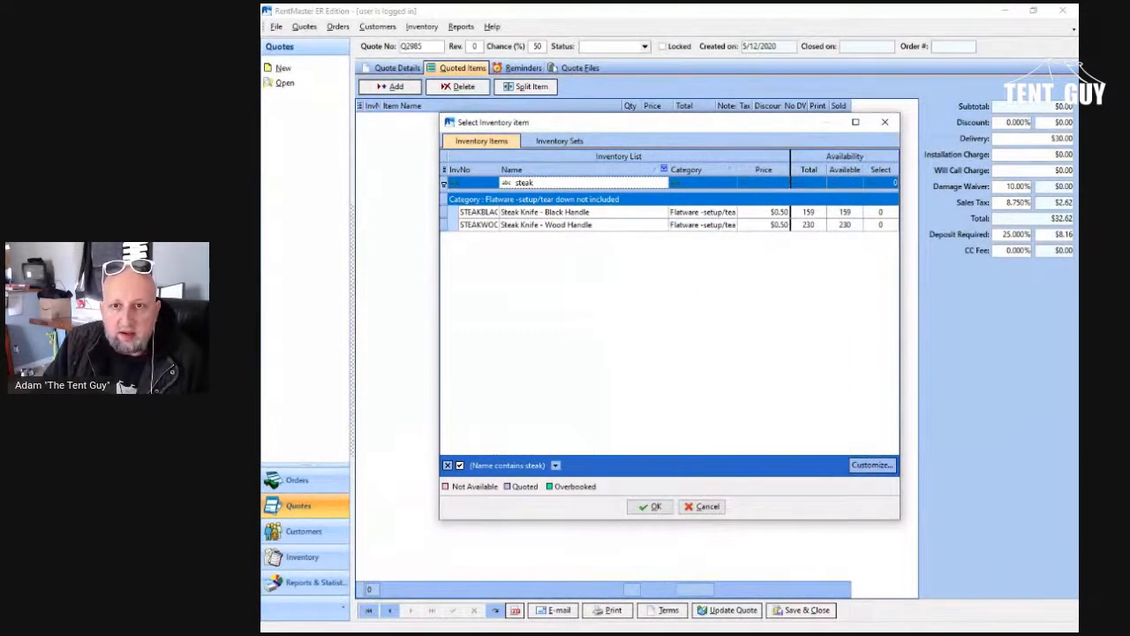
pyautogui.click(880, 225)
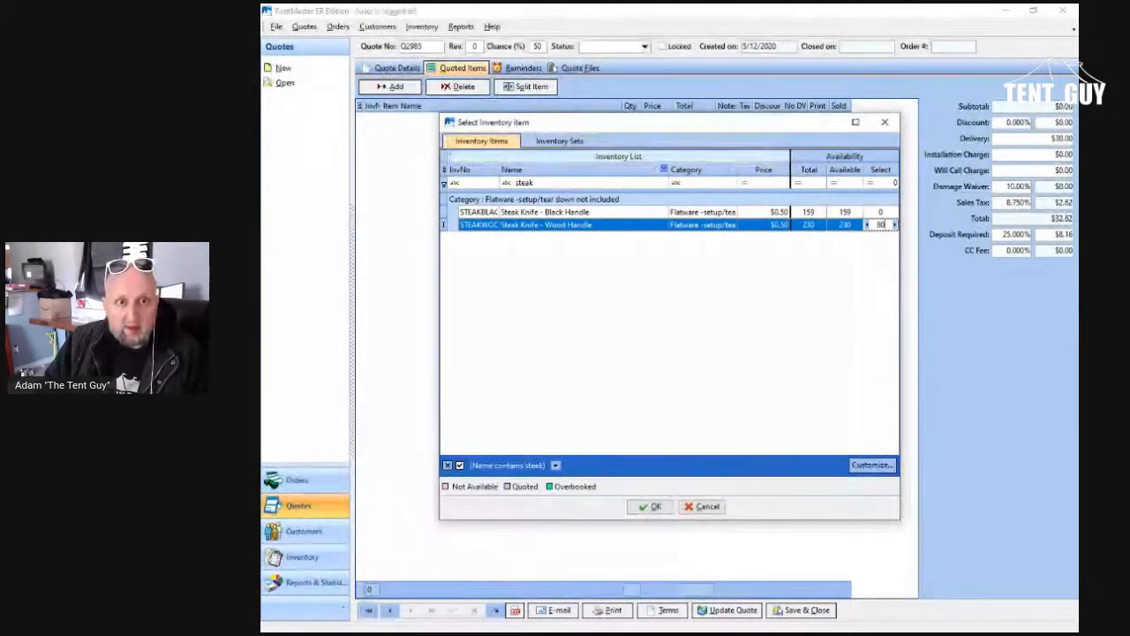
# Step: Filter the inventory by "water" and set a quantity of 80 for the Arcoroc 11 oz water goblet
pyautogui.doubleClick(525, 182)
pyautogui.write('wa')
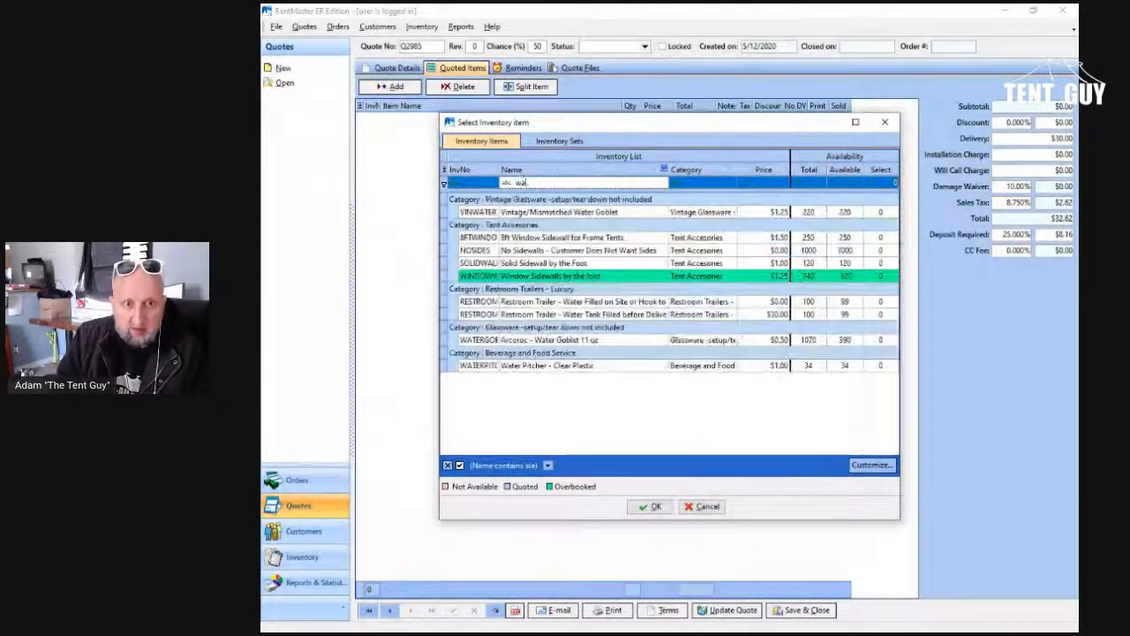
pyautogui.write('ter')
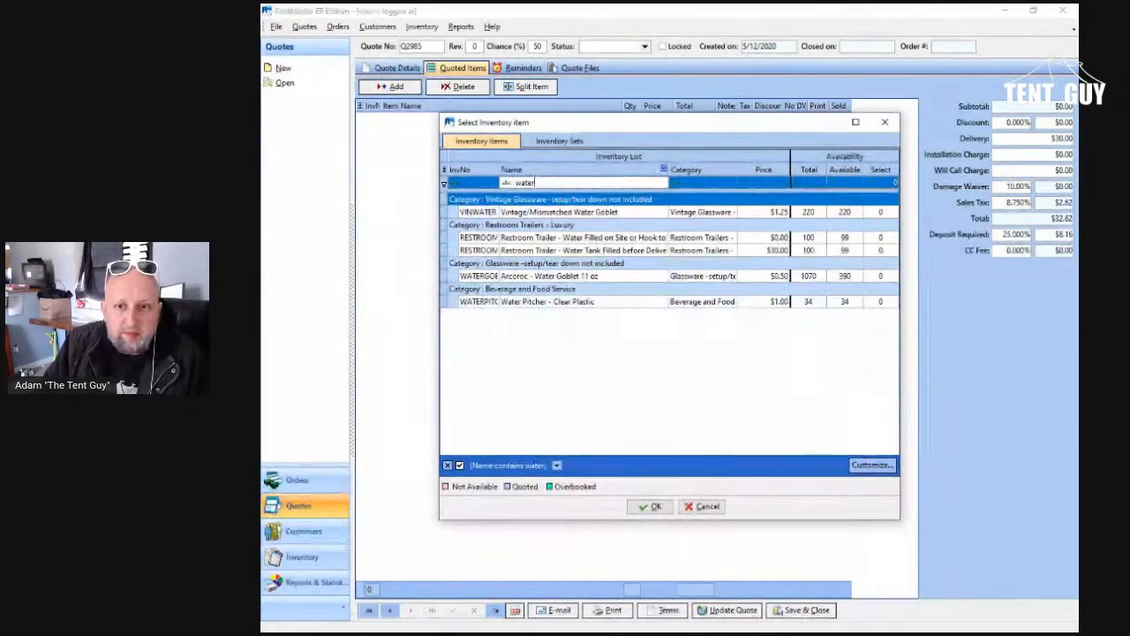
pyautogui.click(880, 275)
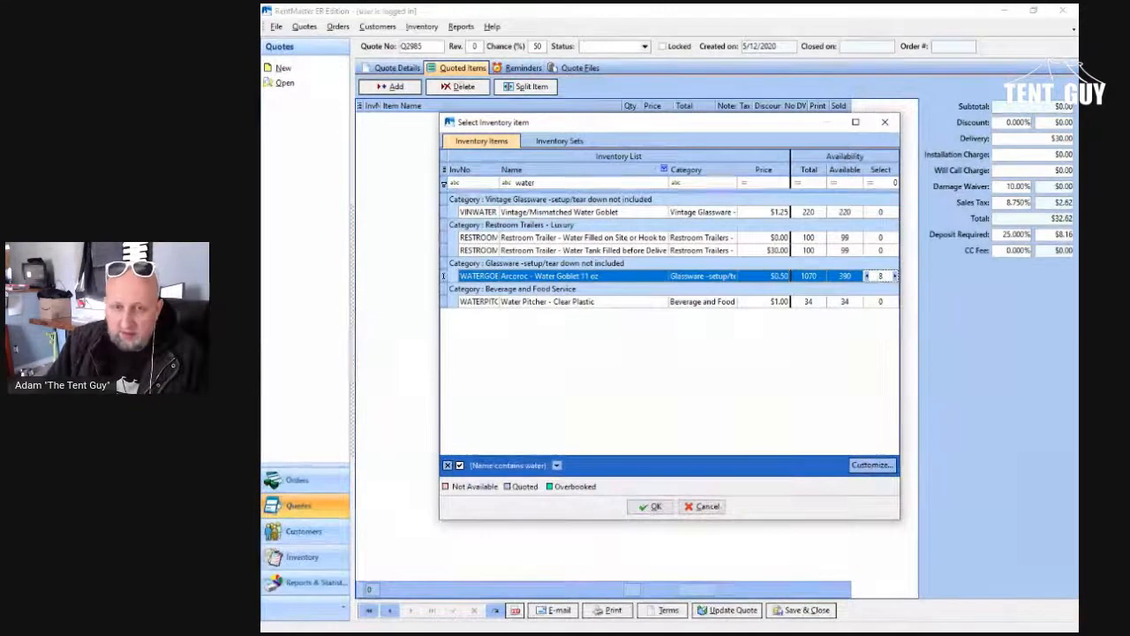
pyautogui.write('80')
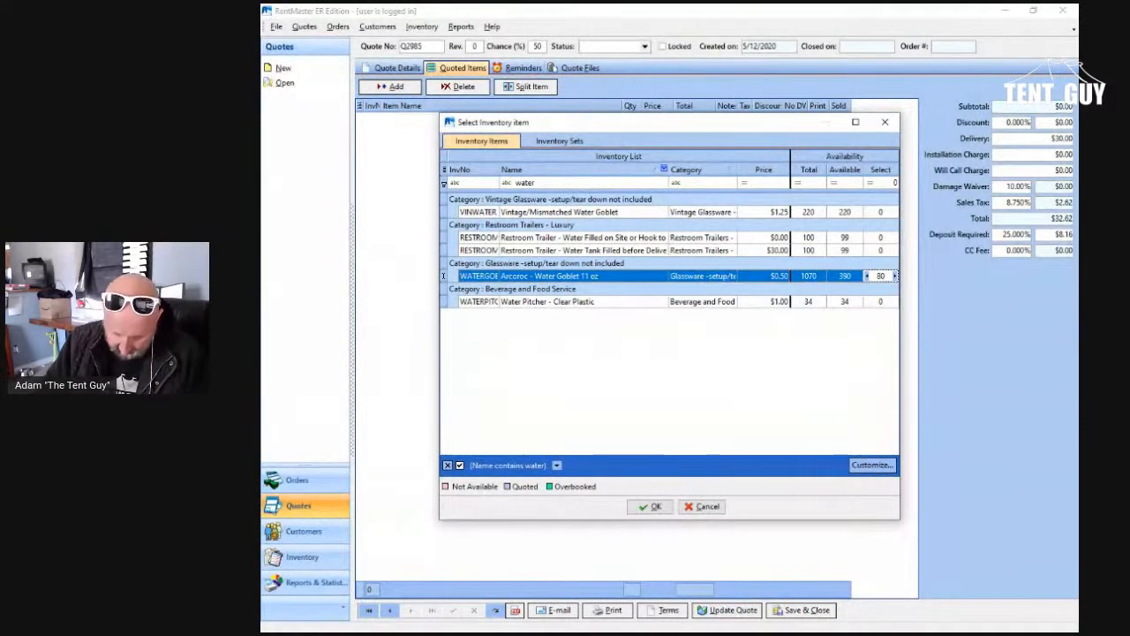
# Step: Filter the inventory by "platt" and set a quantity of 13 for the Classic White rectangle serving platter
pyautogui.click(565, 182)
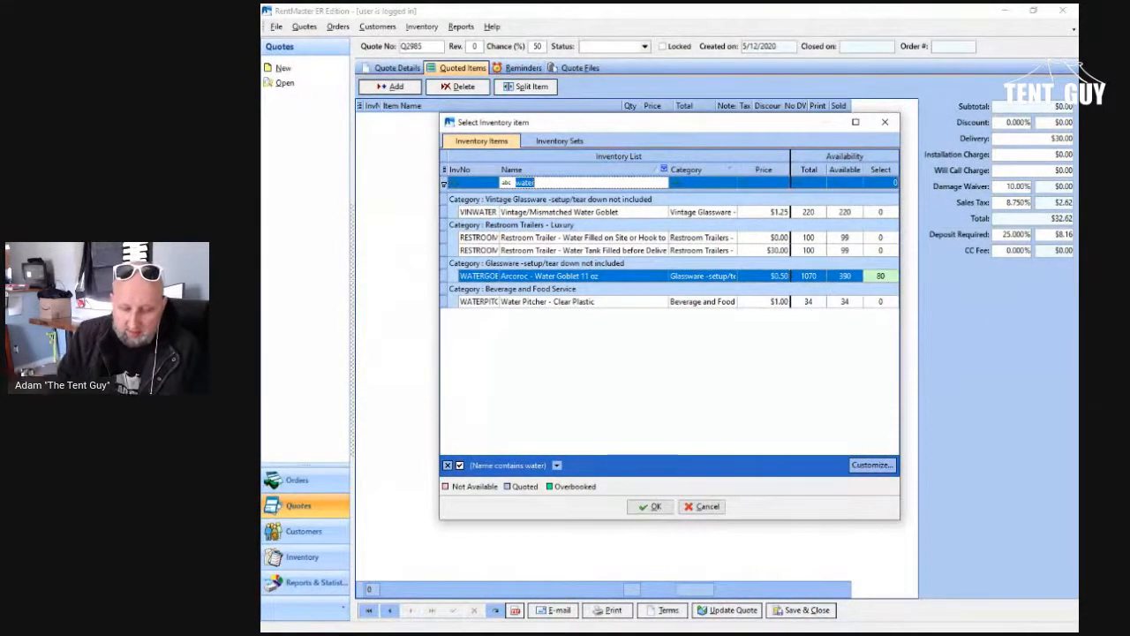
pyautogui.write('platt')
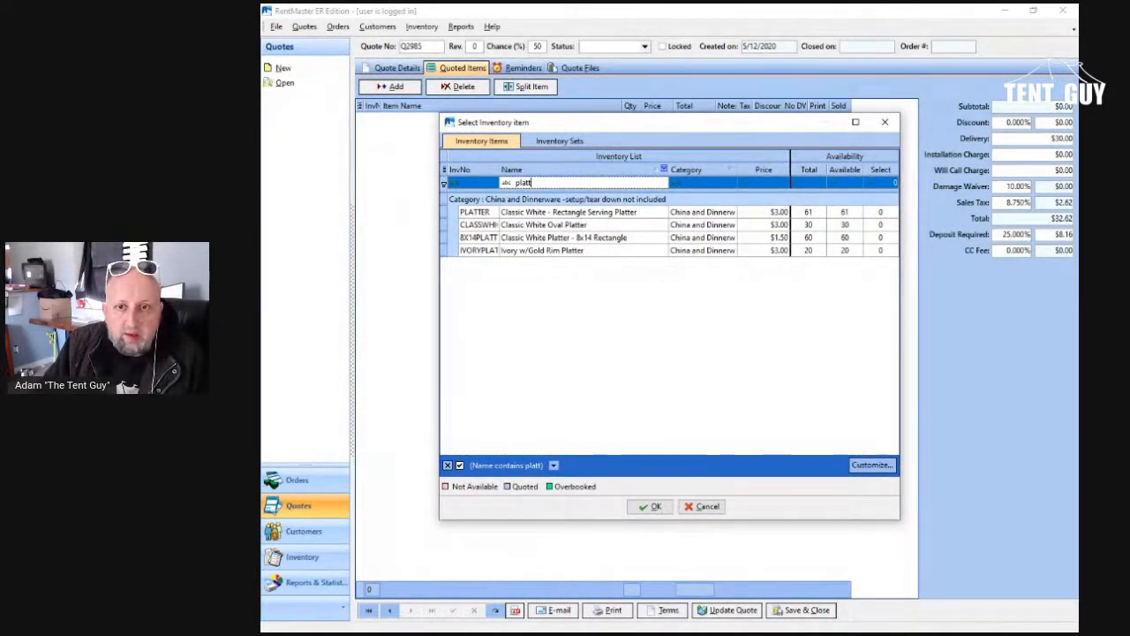
pyautogui.click(880, 212)
pyautogui.write('80')
pyautogui.press('BackSpace')
pyautogui.press('BackSpace')
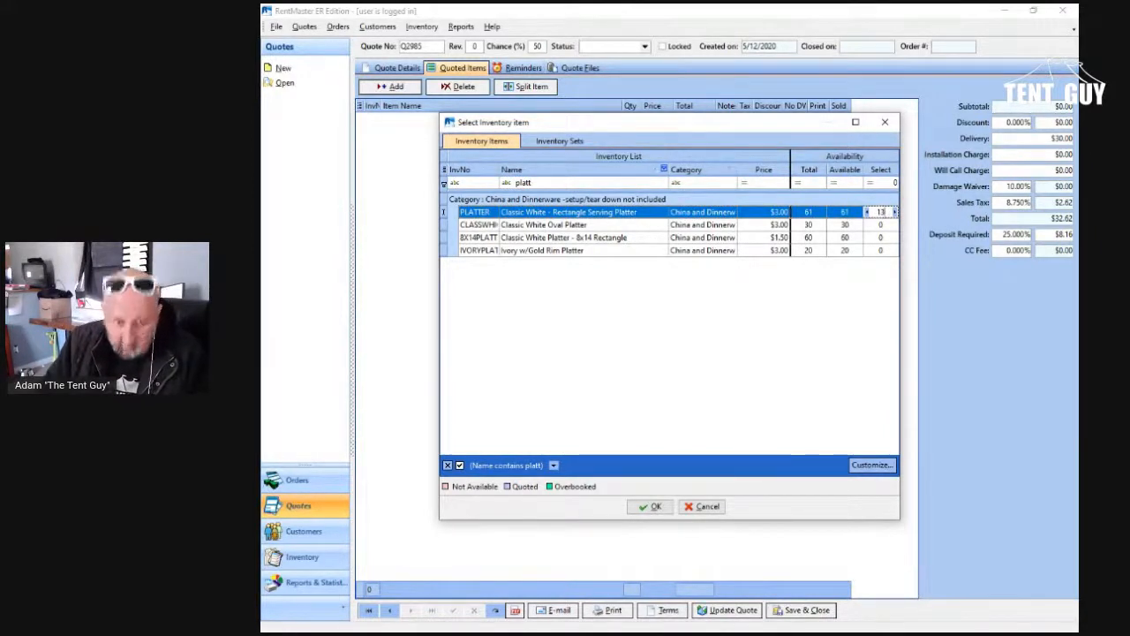
# Step: Filter the inventory by "serving" and set a quantity of 13 for the large buffet serving spoon
pyautogui.click(524, 183)
pyautogui.write('serving')
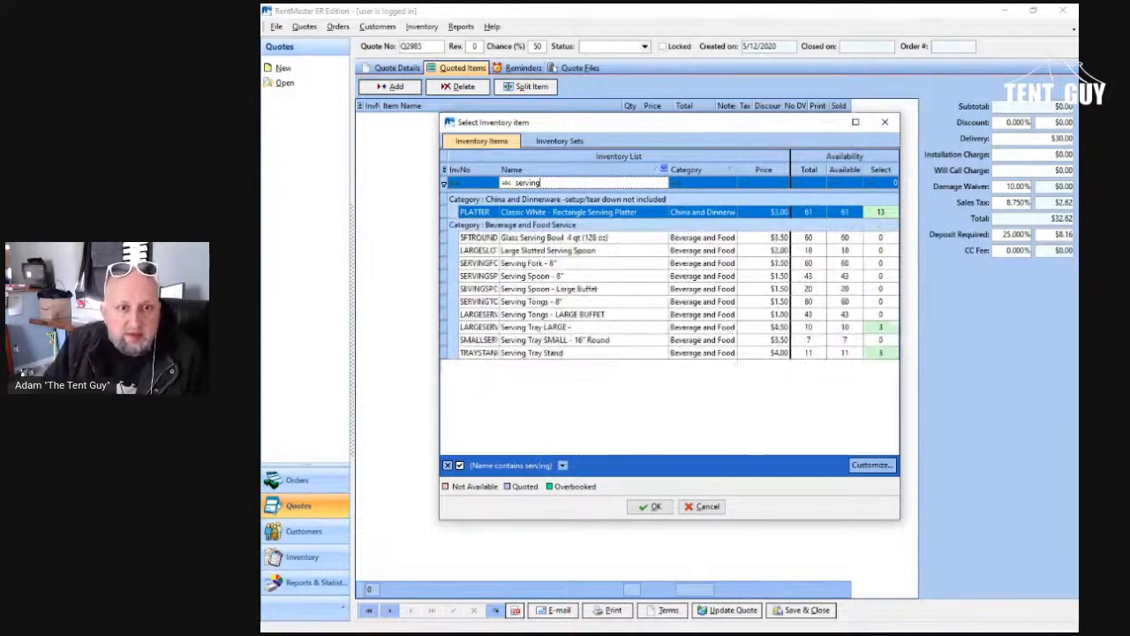
pyautogui.click(570, 289)
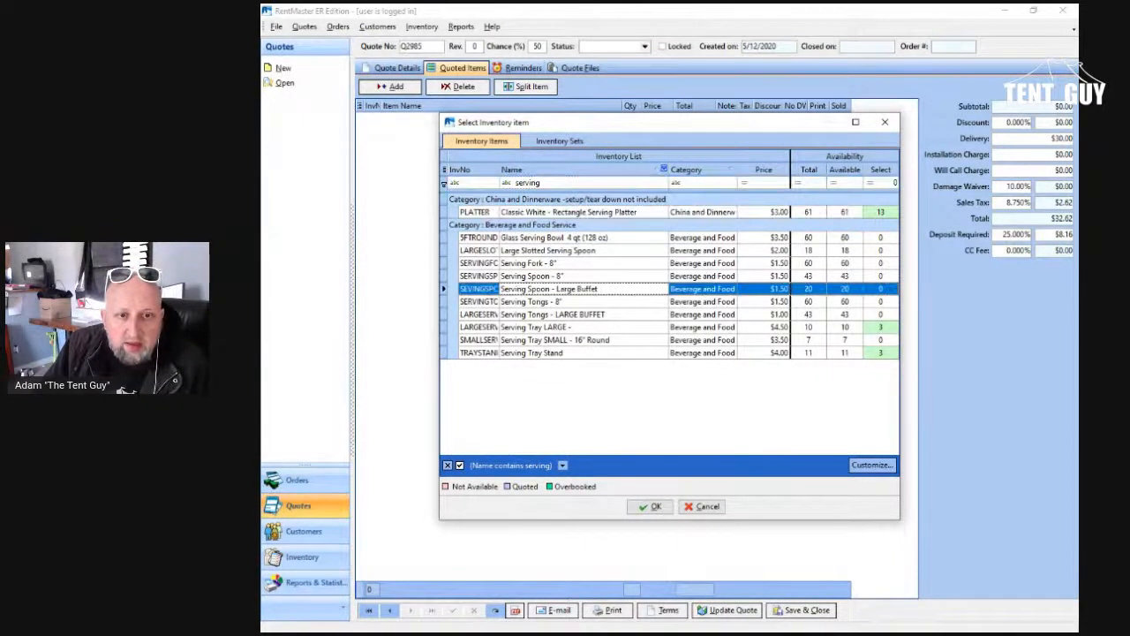
pyautogui.click(880, 288)
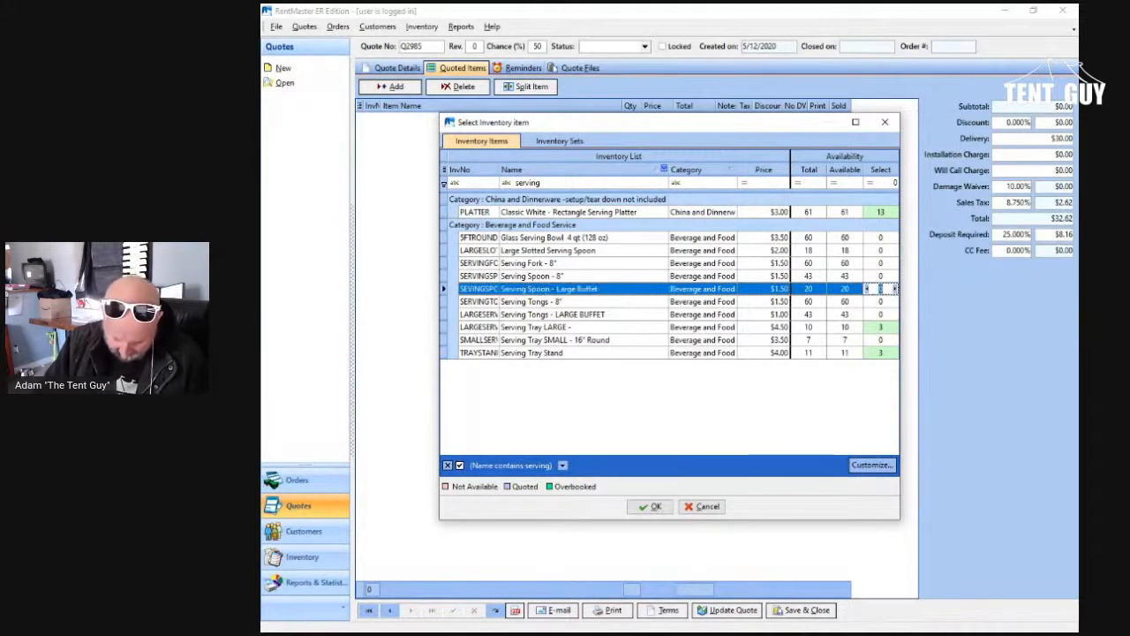
pyautogui.write('13')
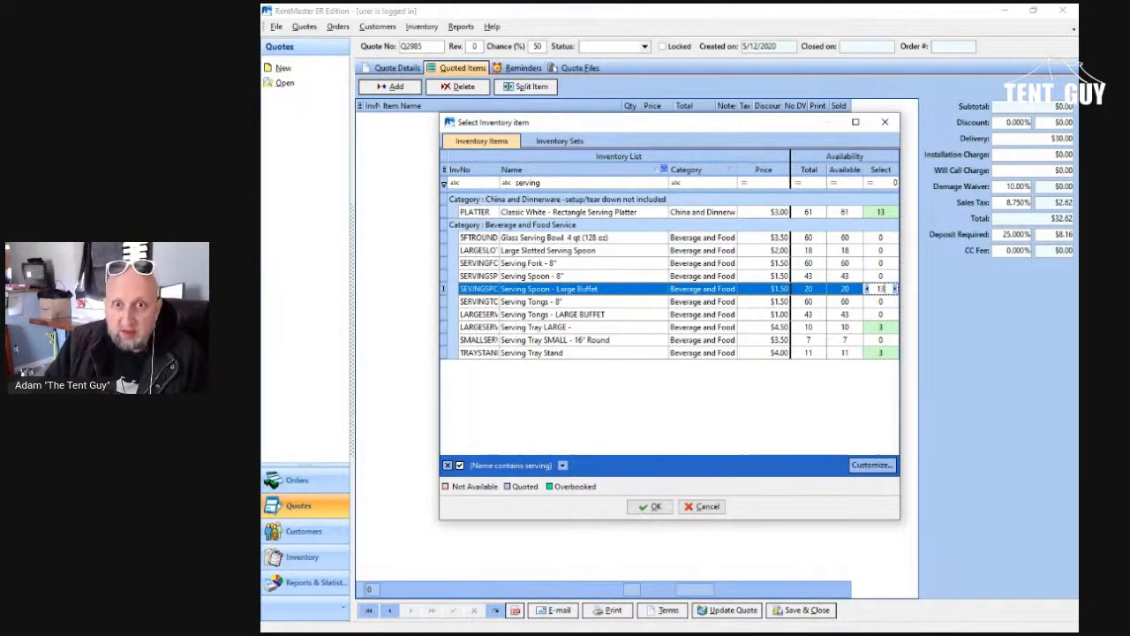
# Step: Filter the inventory by "bread" and set a quantity of 13 for the $1.00 wicker bread basket
pyautogui.click(569, 182)
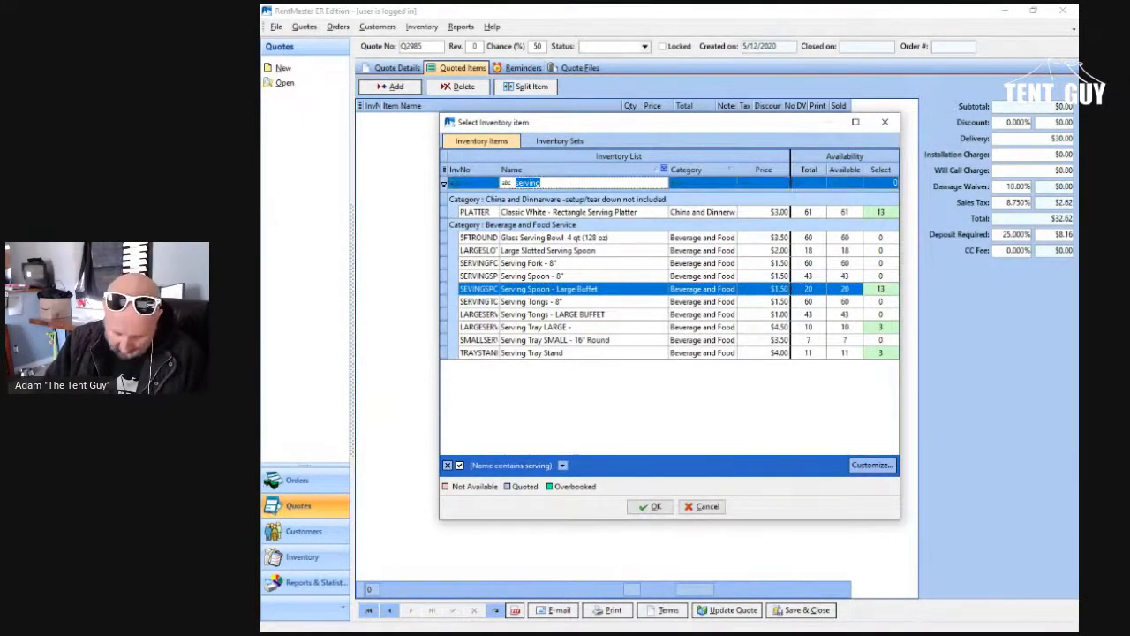
pyautogui.write('brea')
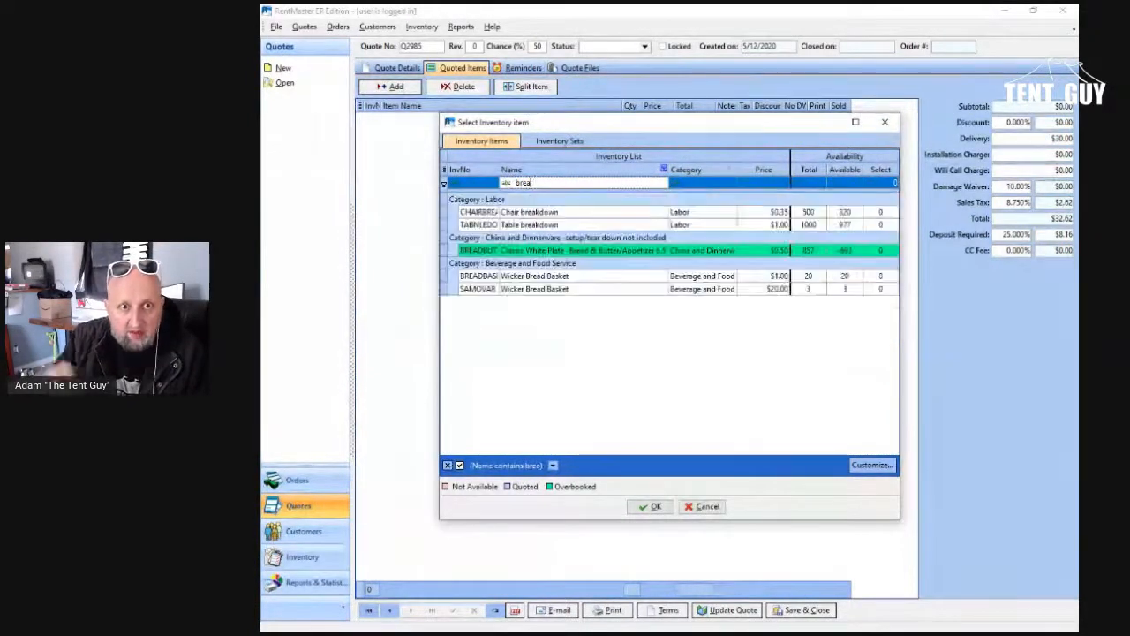
pyautogui.write('d')
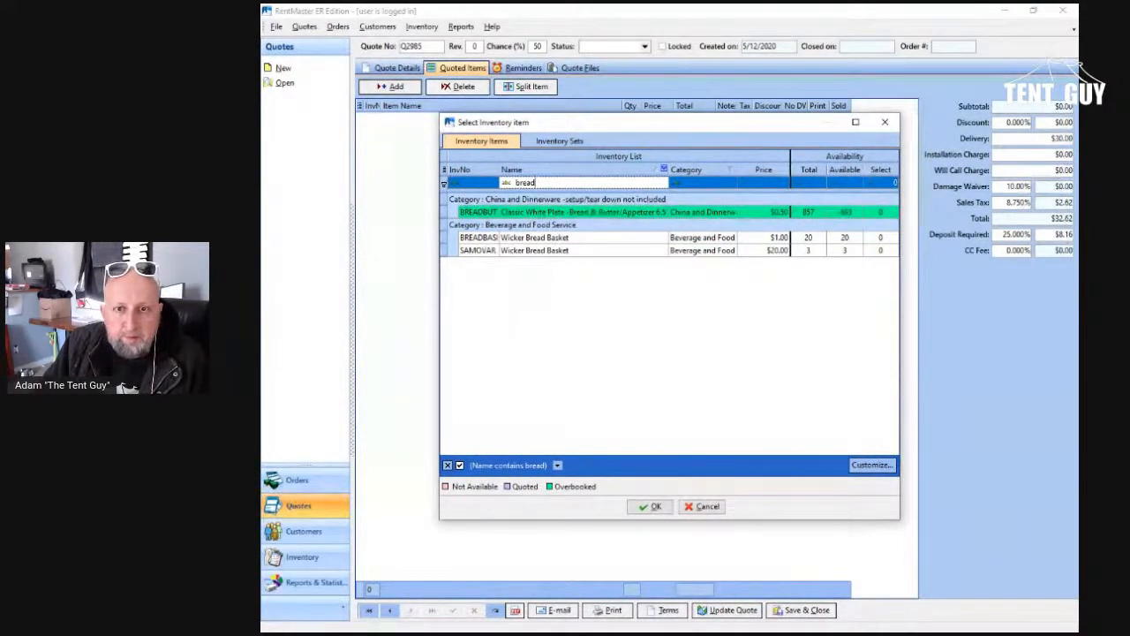
pyautogui.click(880, 238)
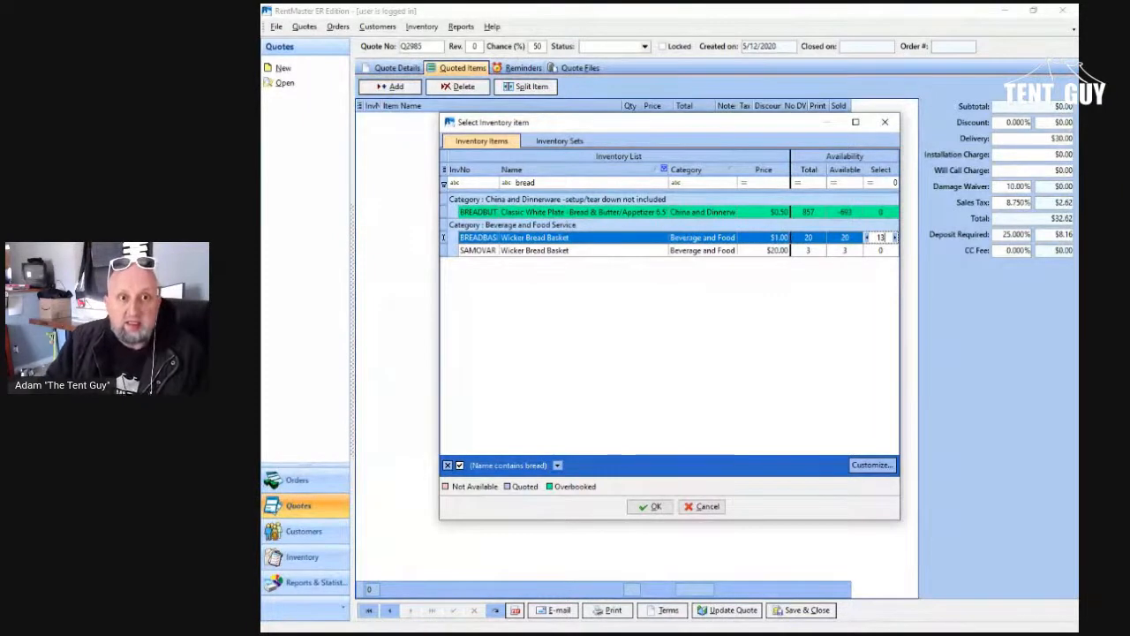
# Step: Filter the inventory by "caraf" and set a quantity of 13 for the 1 liter carafe
pyautogui.click(539, 183)
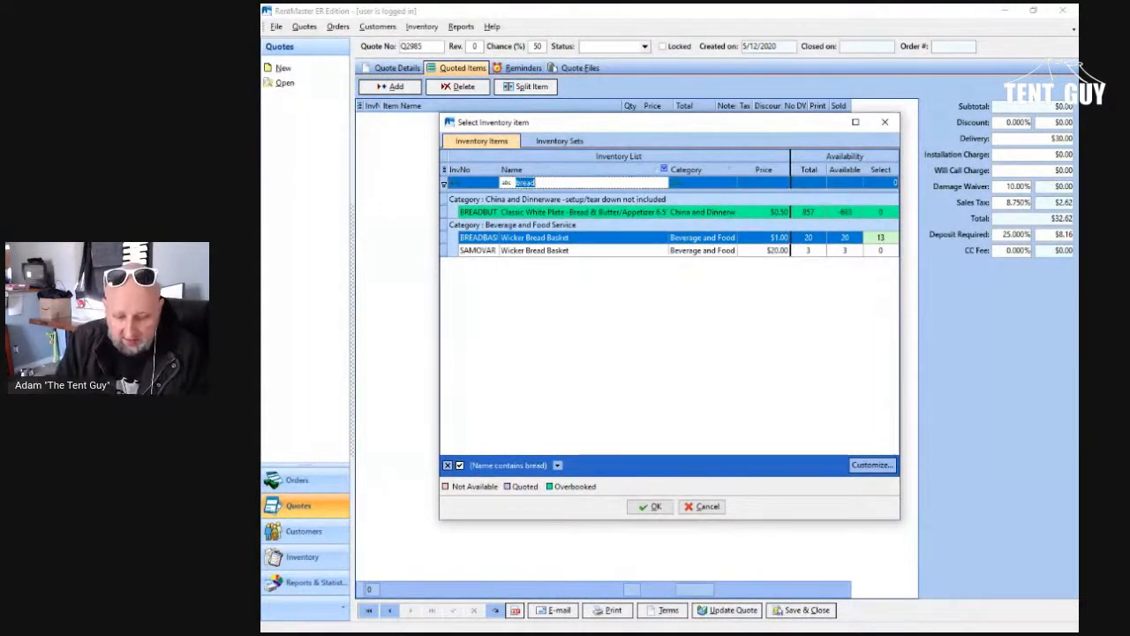
pyautogui.write('caraf')
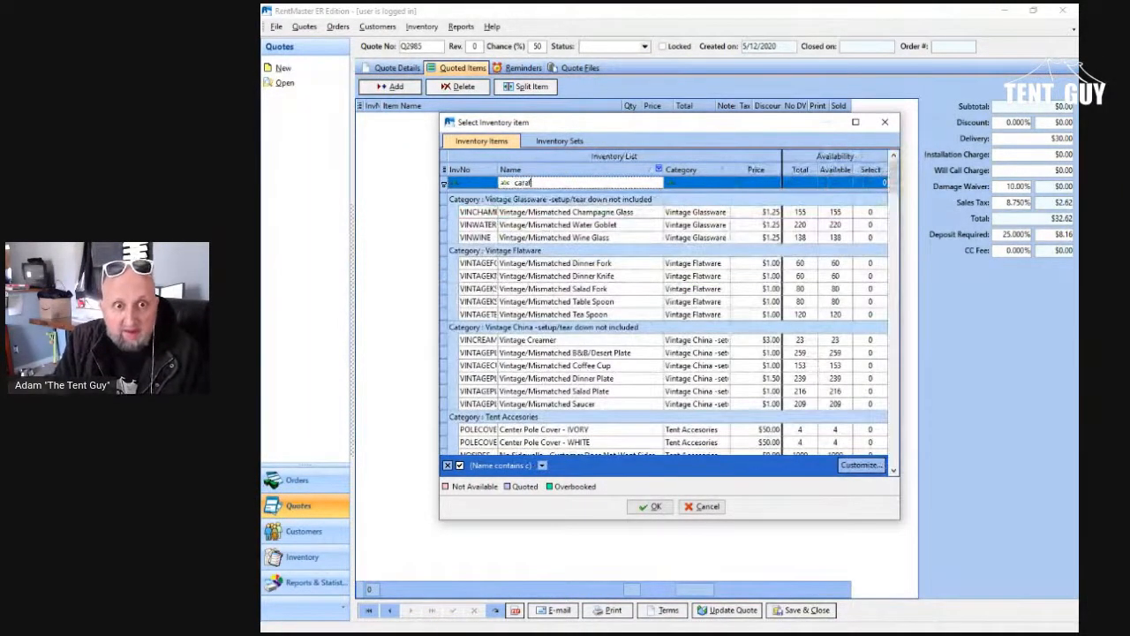
pyautogui.click(880, 212)
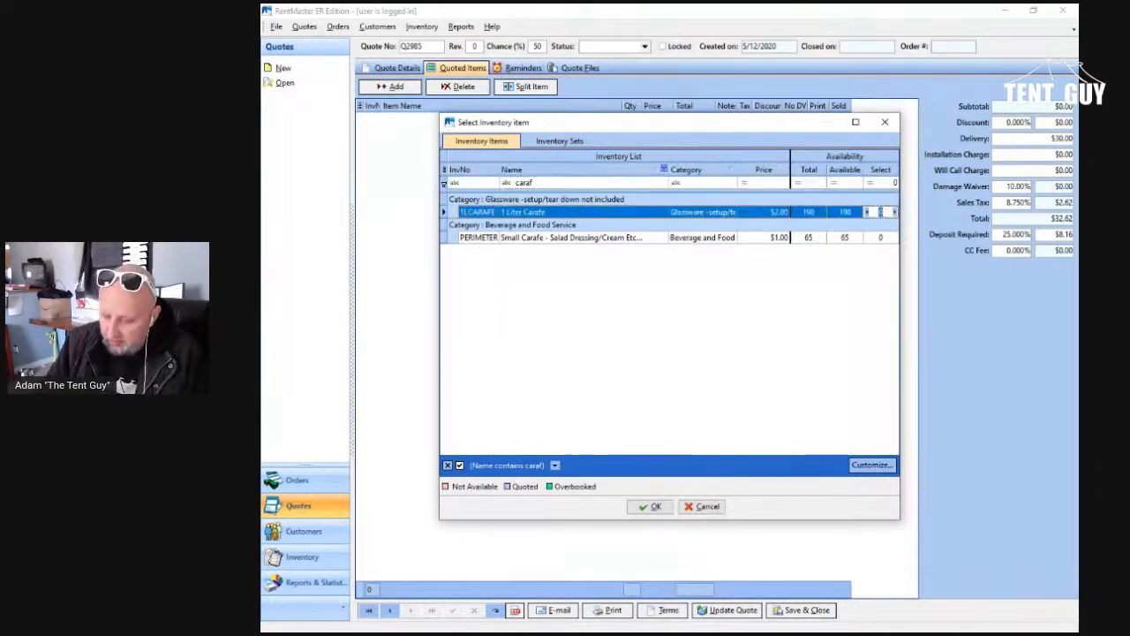
pyautogui.write('13')
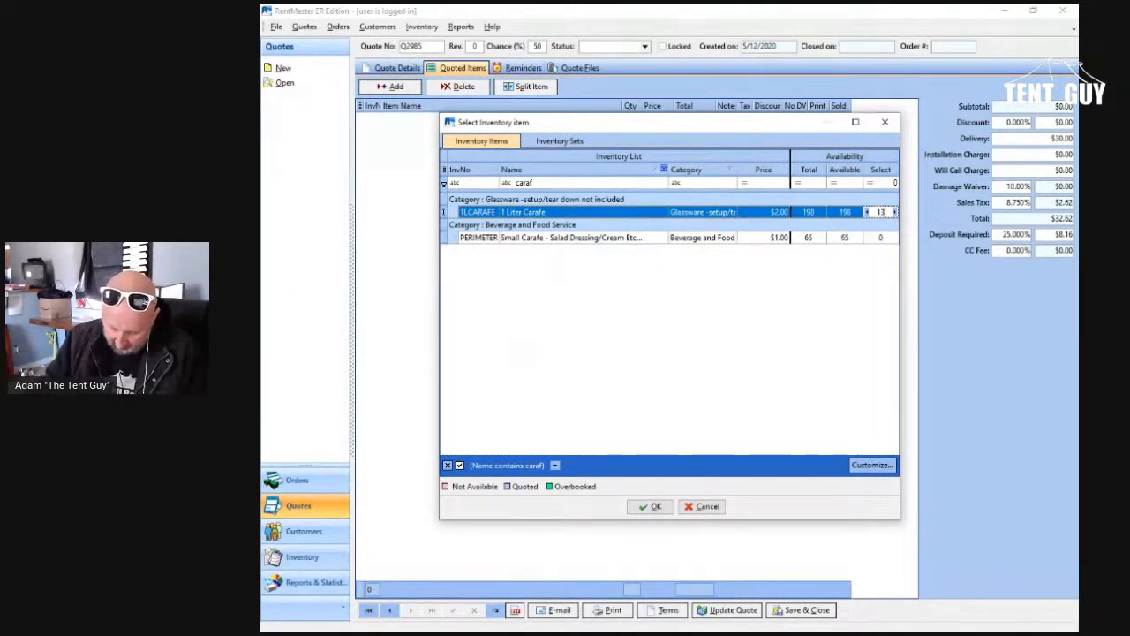
# Step: Filter the inventory by "champ" and set a quantity of 80 for the Arcoroc champagne flute
pyautogui.click(539, 183)
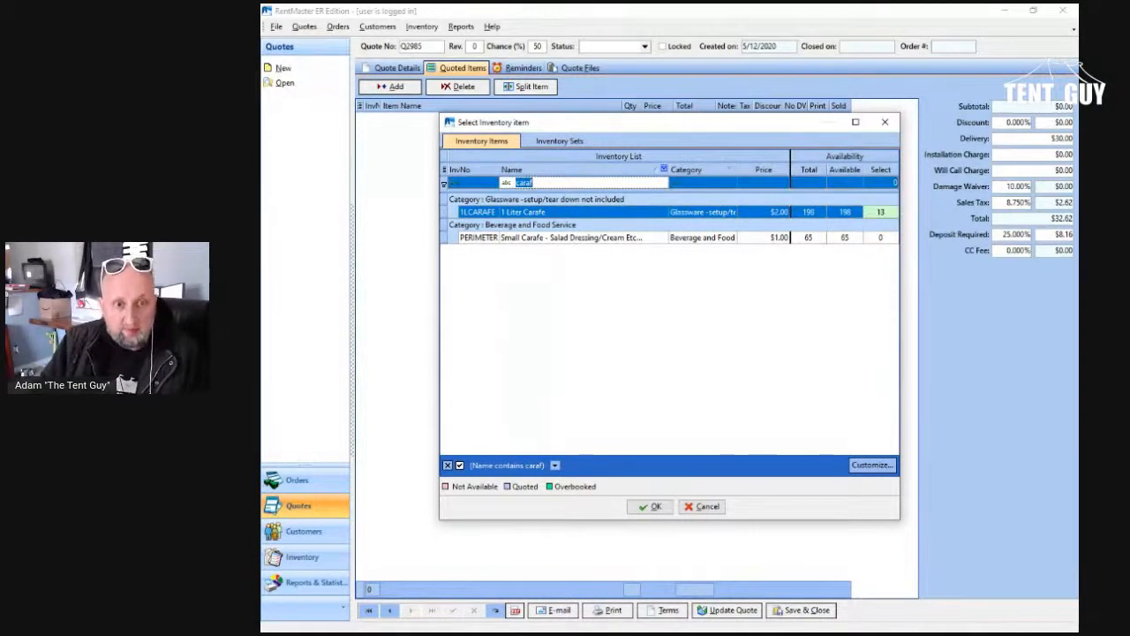
pyautogui.write('chafi')
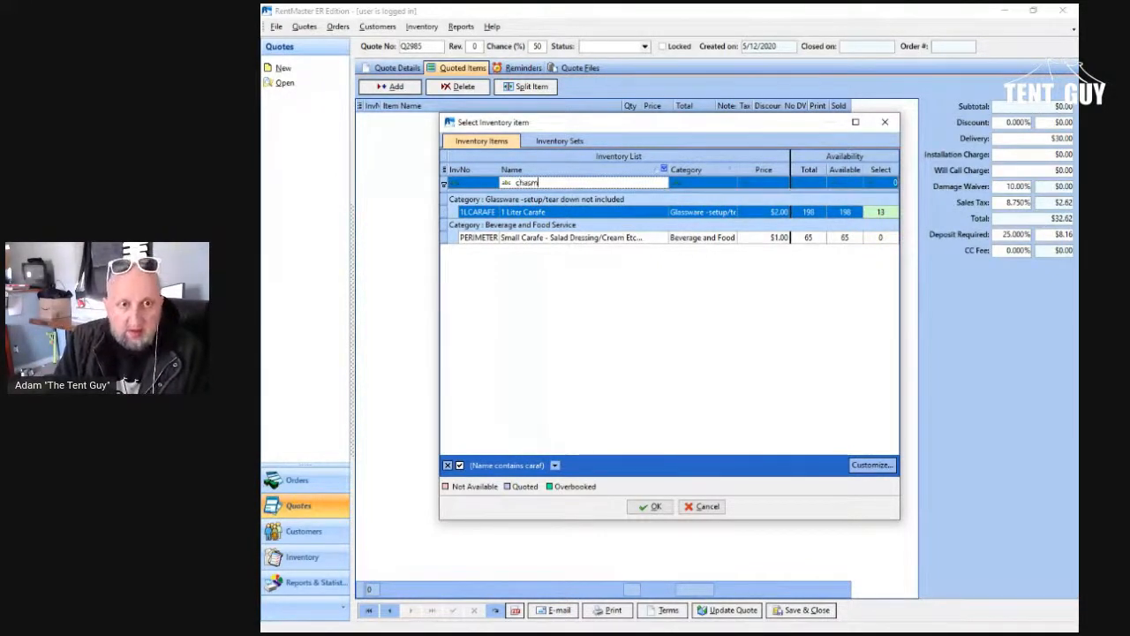
pyautogui.press('BackSpace')
pyautogui.press('BackSpace')
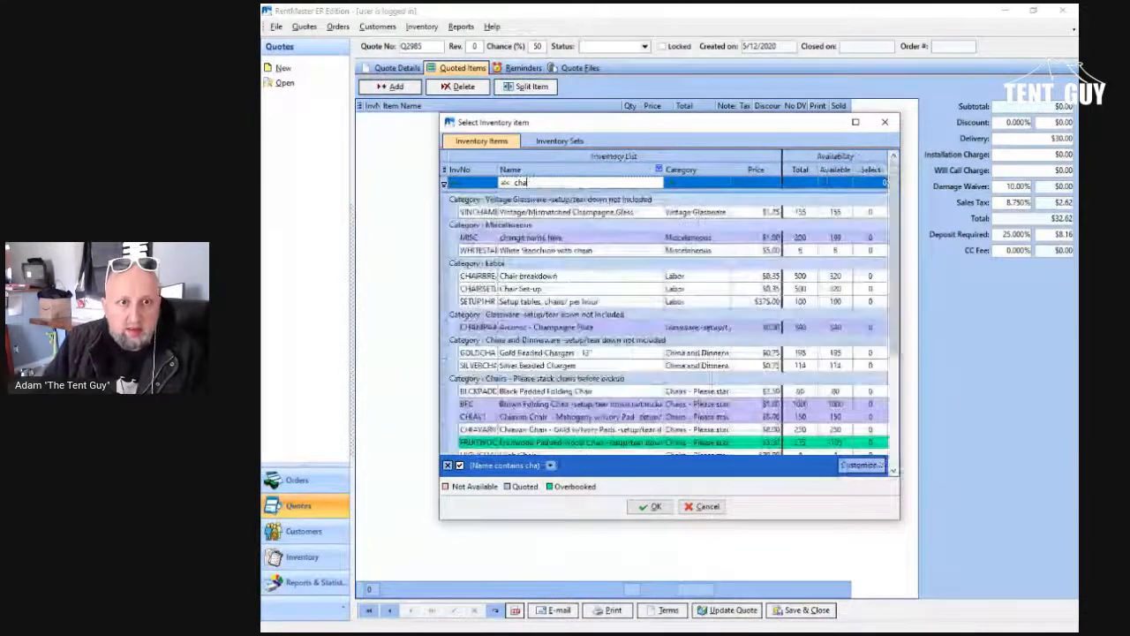
pyautogui.write('p')
pyautogui.press('BackSpace')
pyautogui.write('mp')
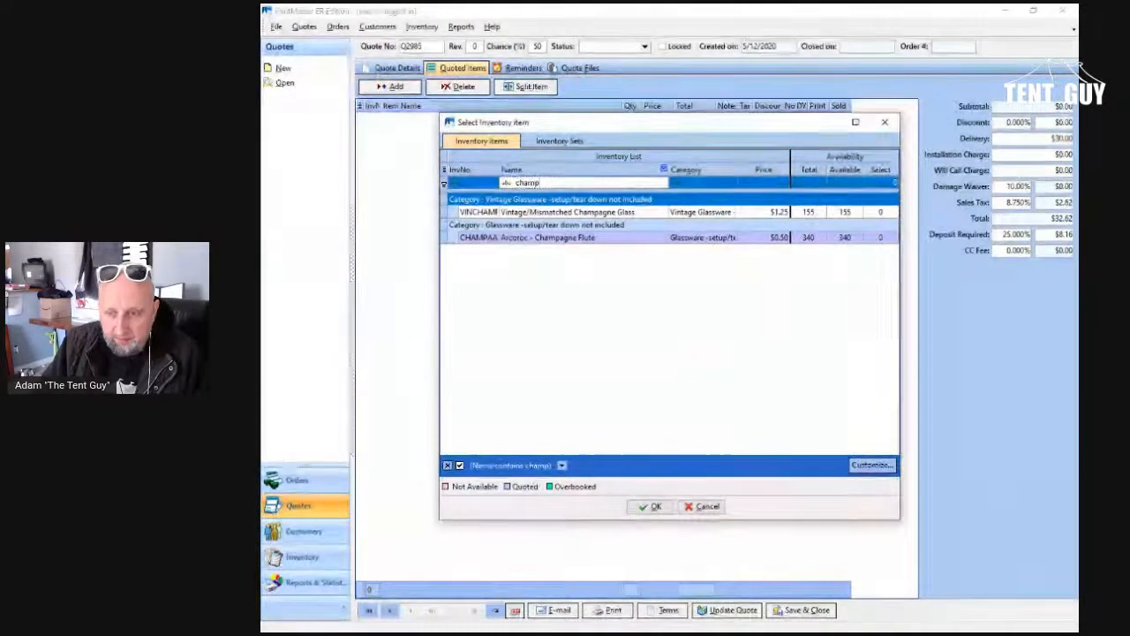
pyautogui.click(880, 237)
pyautogui.write('80')
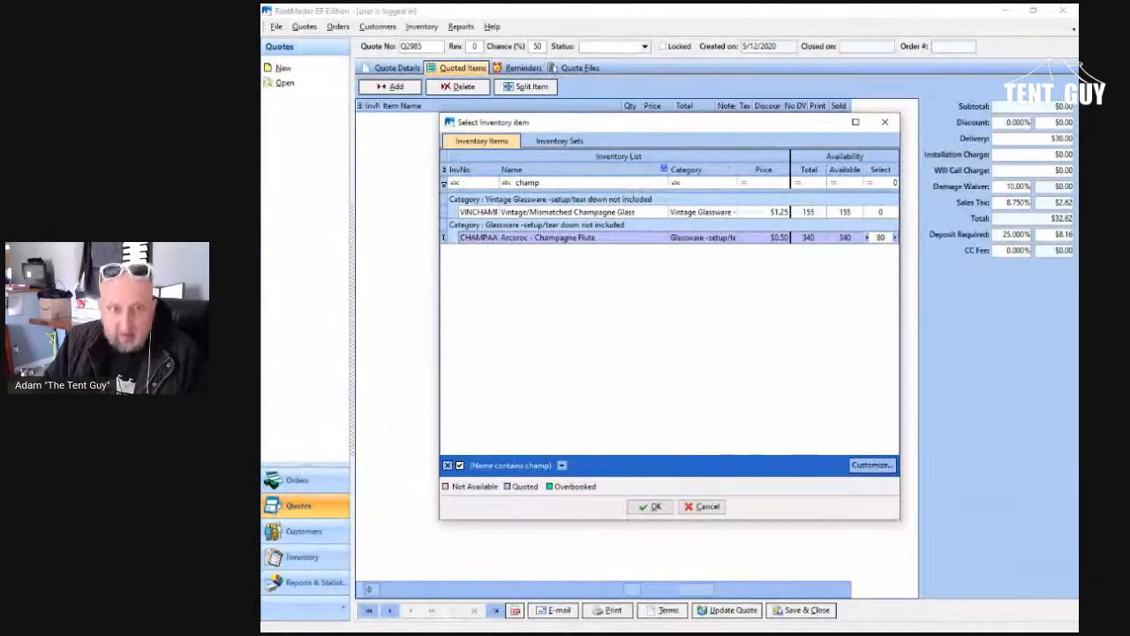
pyautogui.click(527, 183)
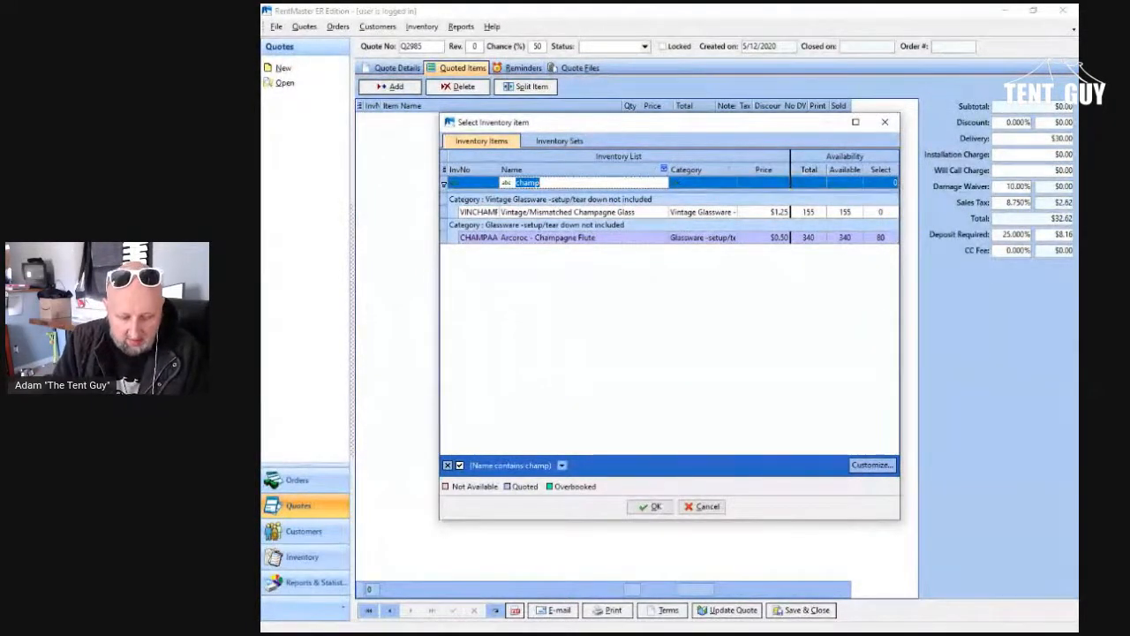
pyautogui.write('class')
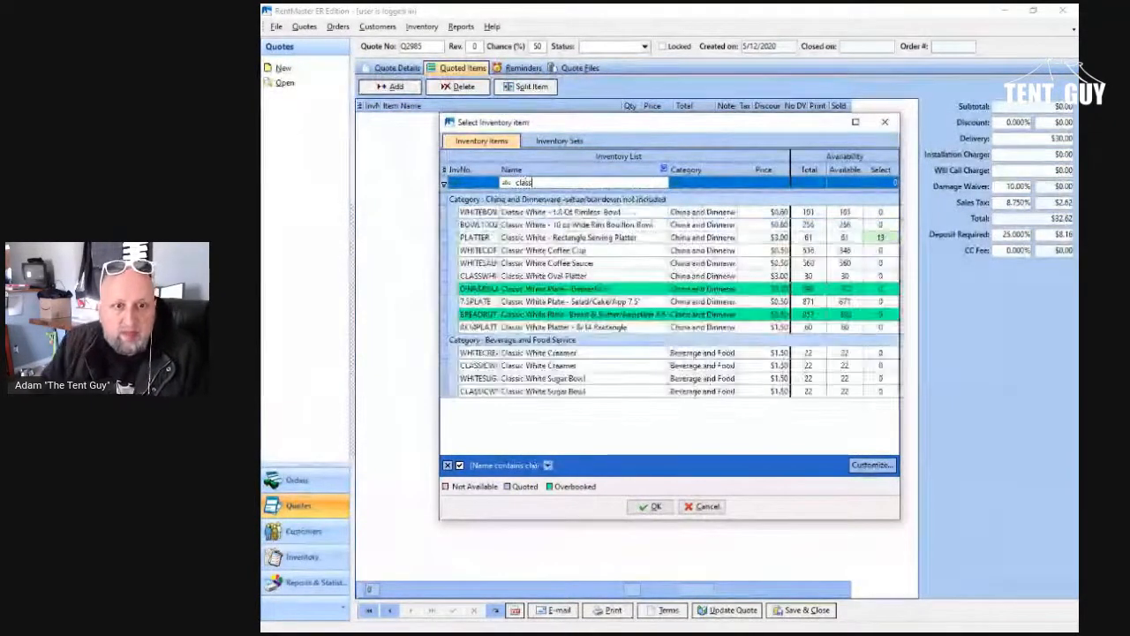
pyautogui.press('Return')
# Step: Filter the inventory by "cream", set the Cream White 7.5" Salad/Cake/App plate quantity to 160, and add all selected items to the quote
pyautogui.write('cream')
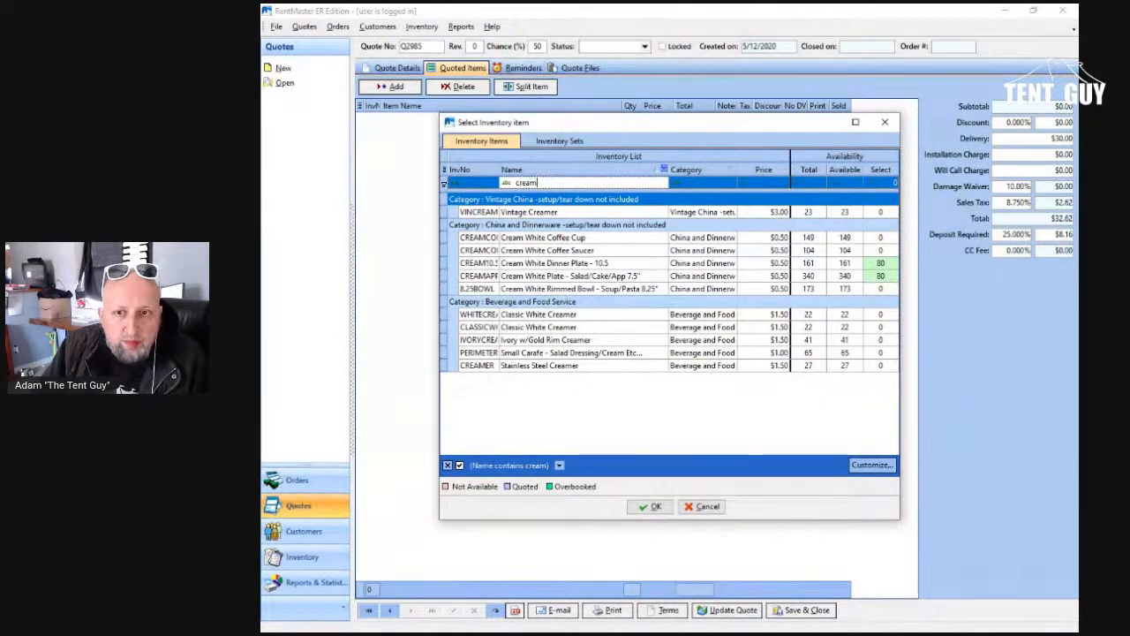
pyautogui.click(880, 276)
pyautogui.write('160')
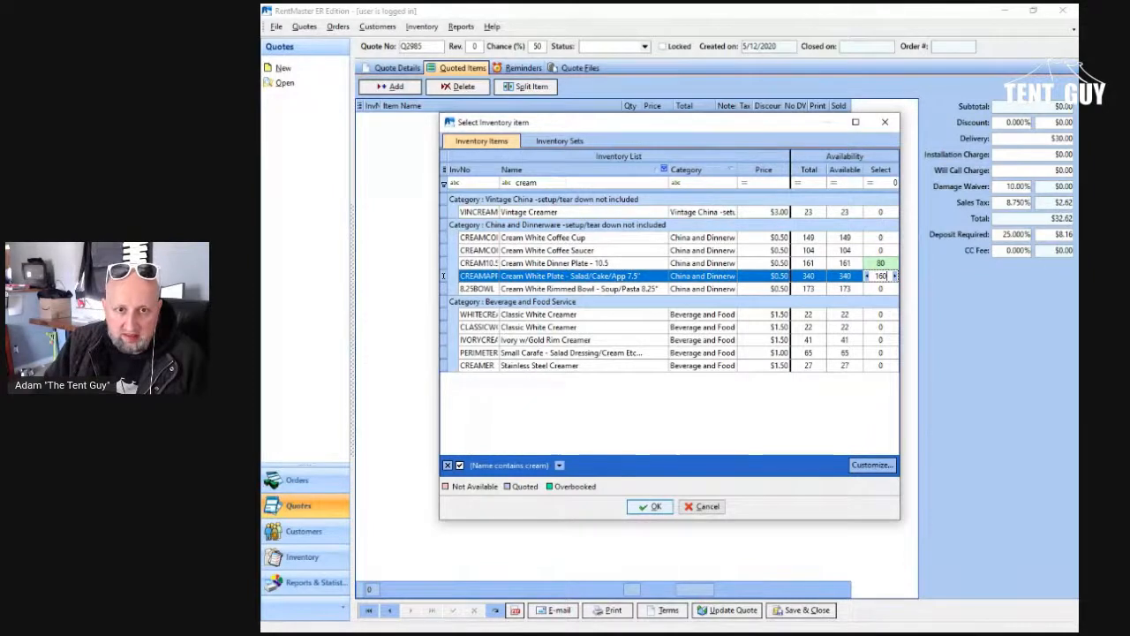
pyautogui.click(650, 507)
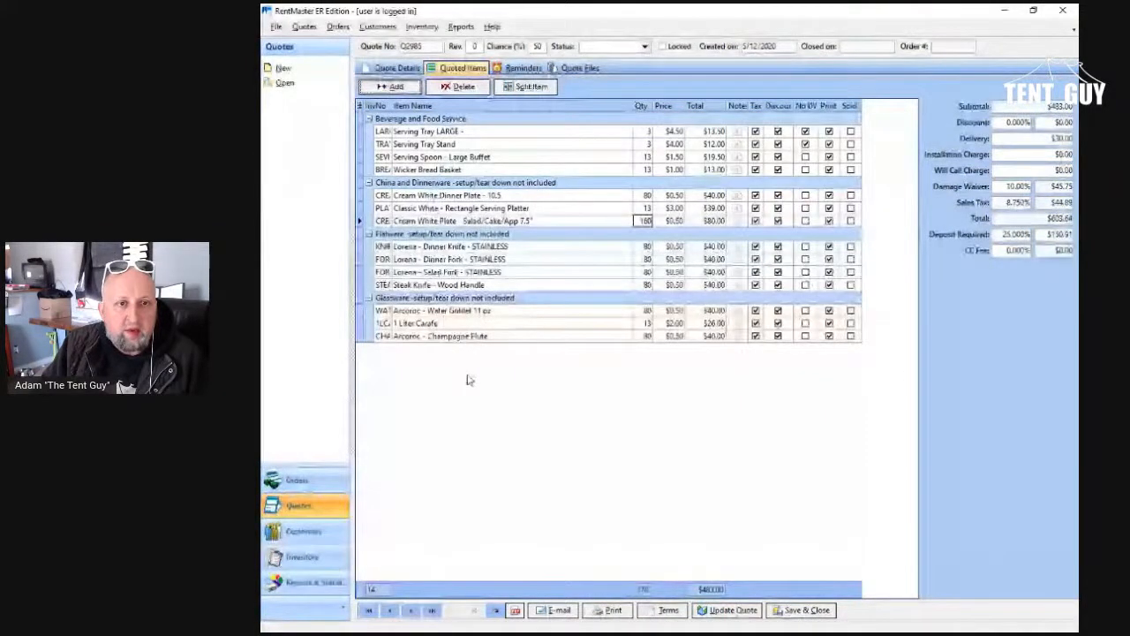
# Step: Add a note to the quoted Cream White 7.5" Salad/Cake/App plate reading "80 salad", with a second line starting with "80"
pyautogui.click(740, 221)
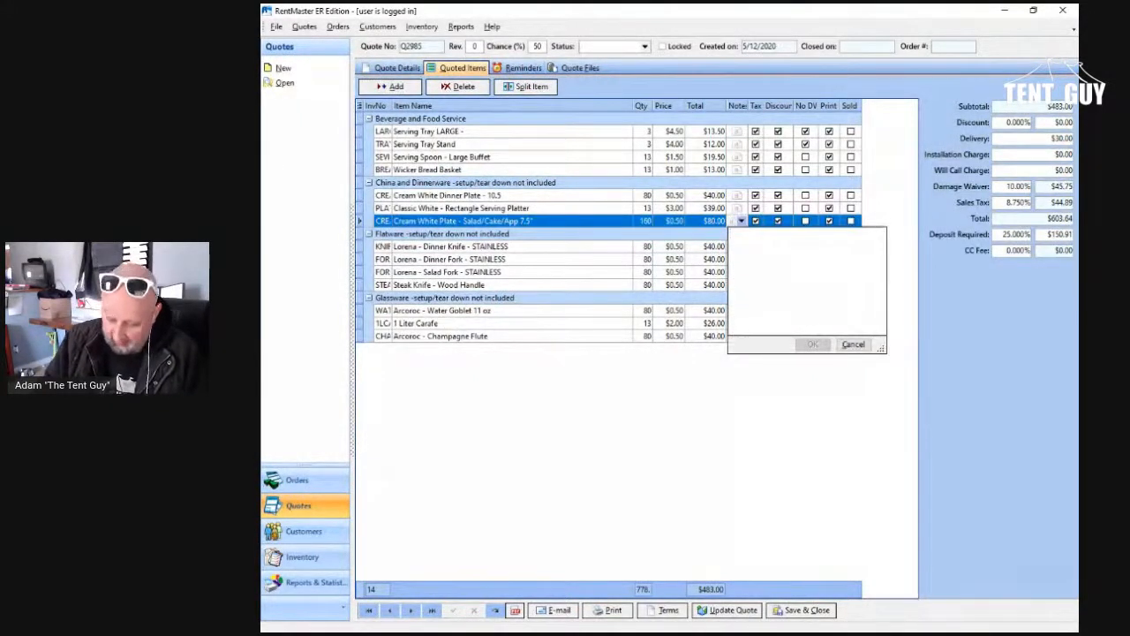
pyautogui.write('80')
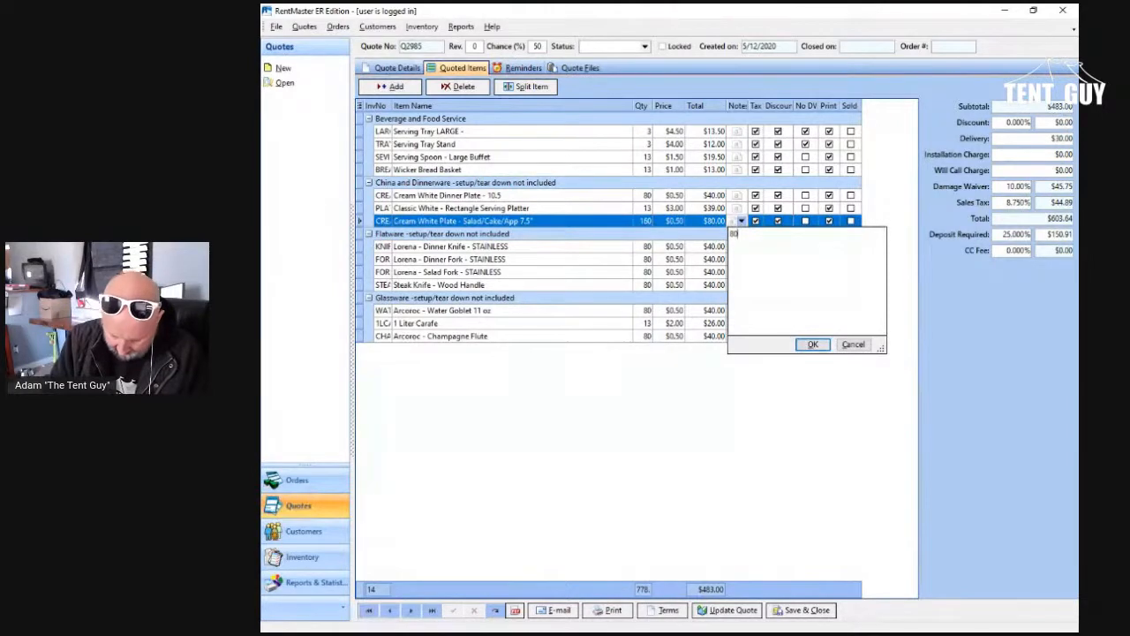
pyautogui.write(' sala')
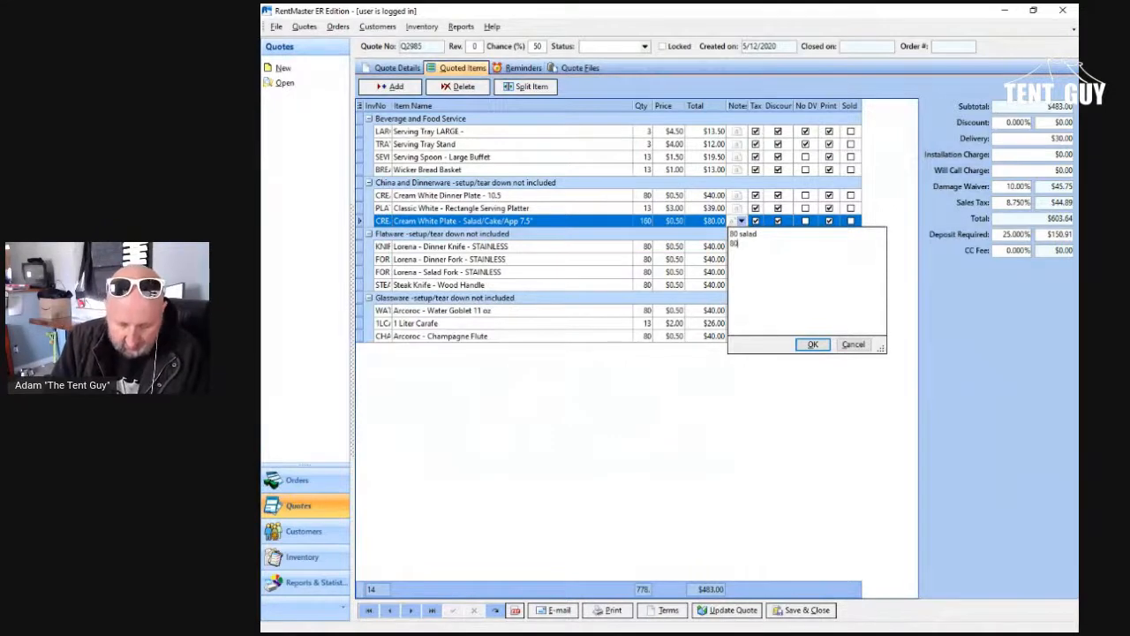
pyautogui.write('d 80 c')
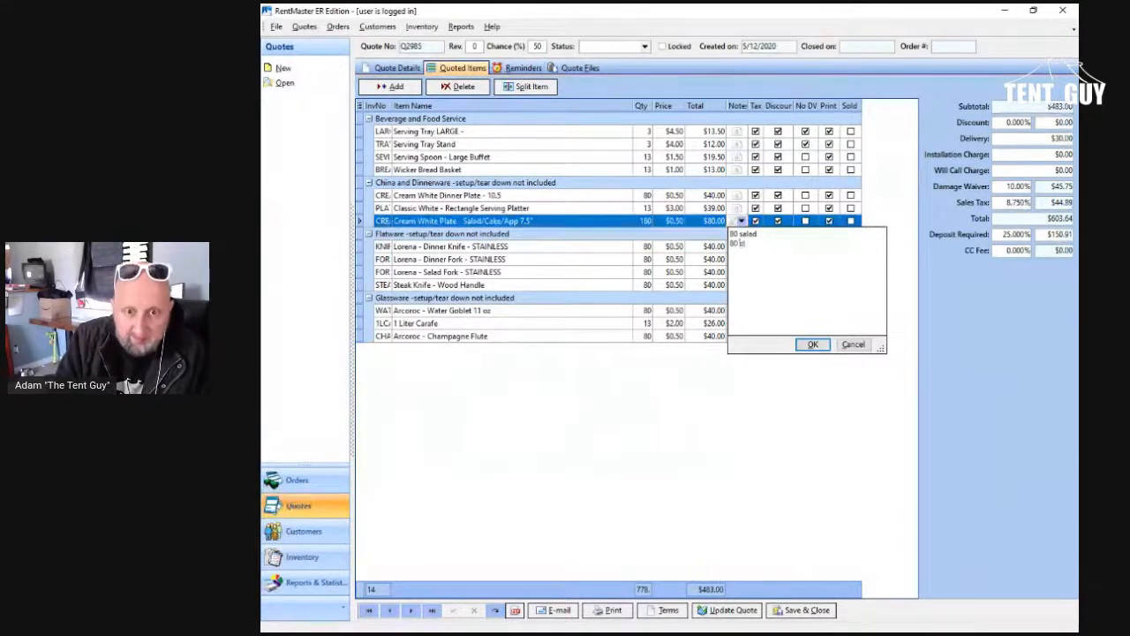
pyautogui.click(812, 345)
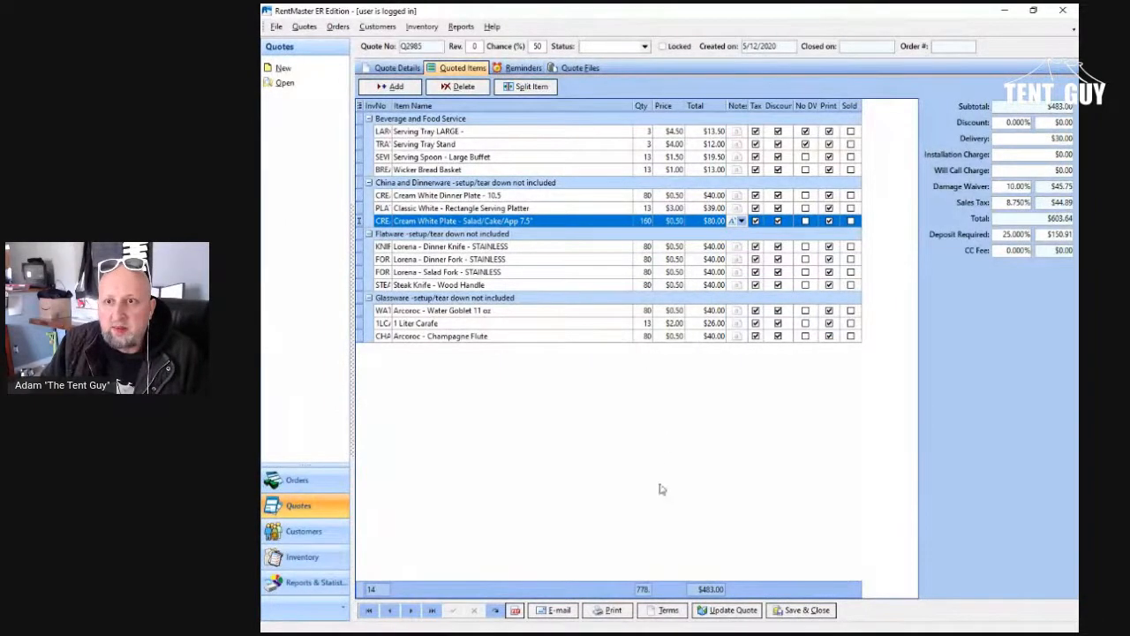
# Step: Check the delivery location in the quote details and set the quote's delivery charge to $55.00
pyautogui.click(405, 71)
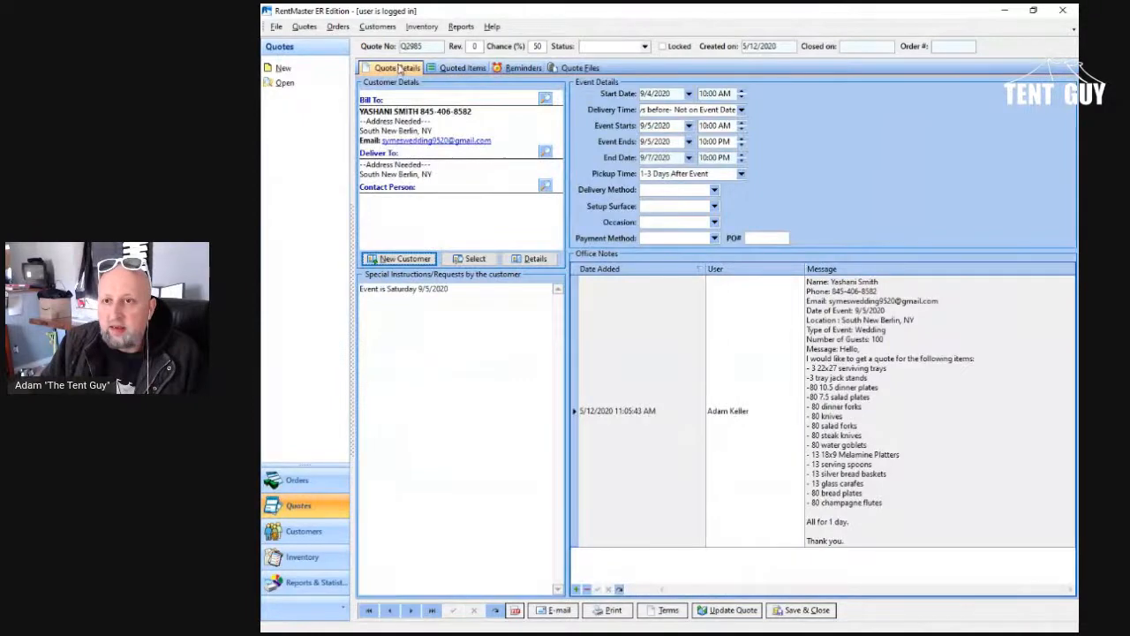
pyautogui.click(456, 70)
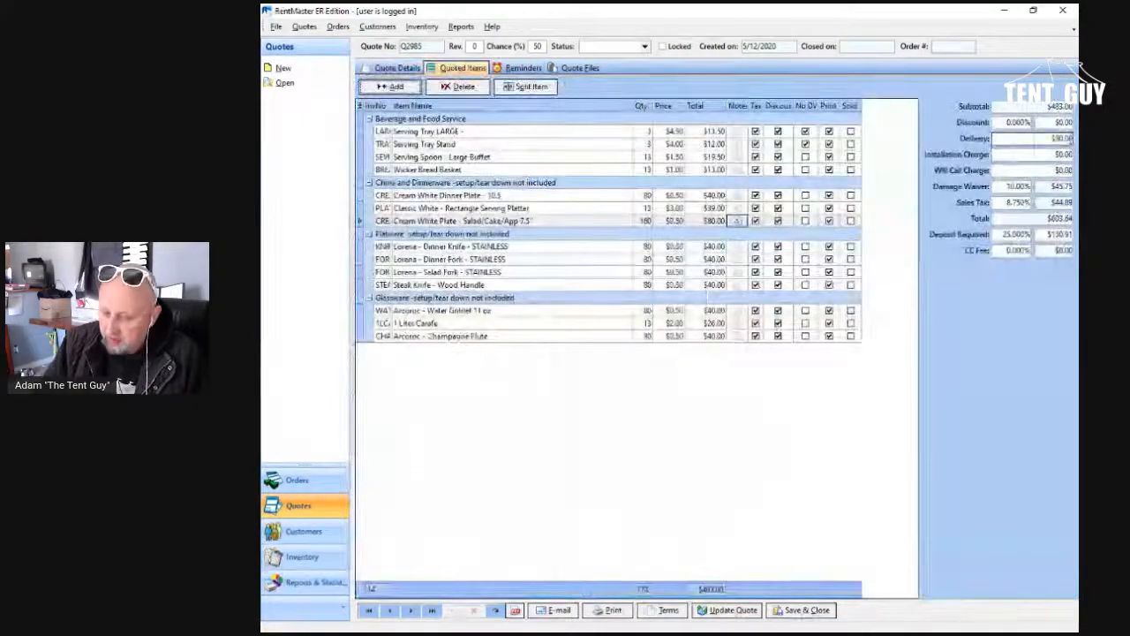
pyautogui.click(995, 139)
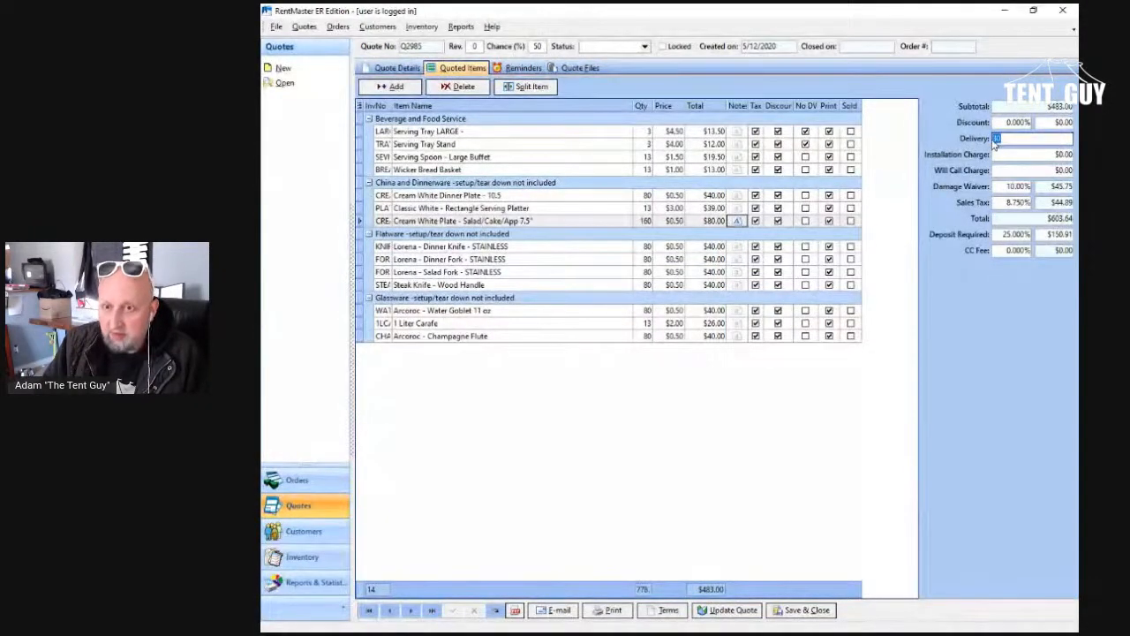
pyautogui.write('55')
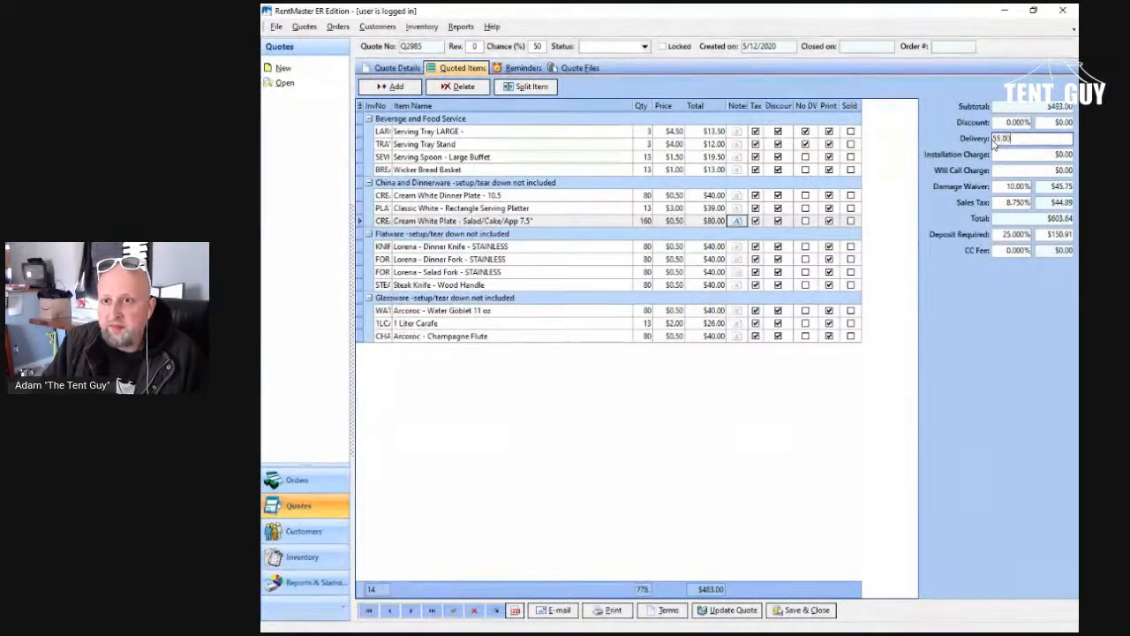
pyautogui.click(800, 461)
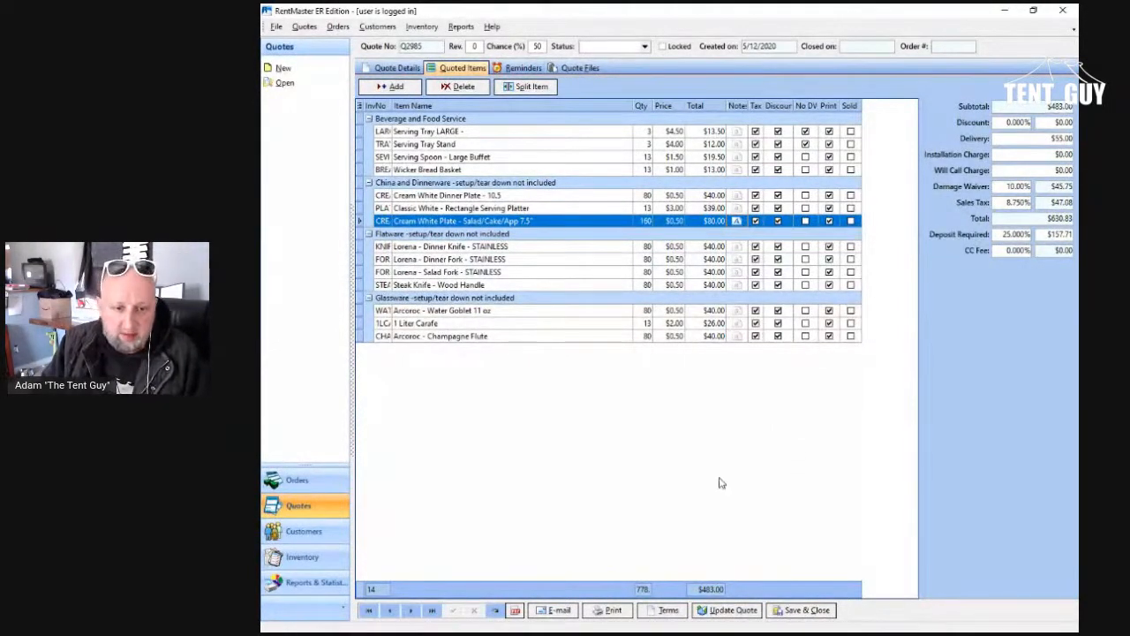
# Step: Start an e-mail for the quote and begin its message with "Hello, thank you for requesting some information. Attacehd is a quote."
pyautogui.click(547, 611)
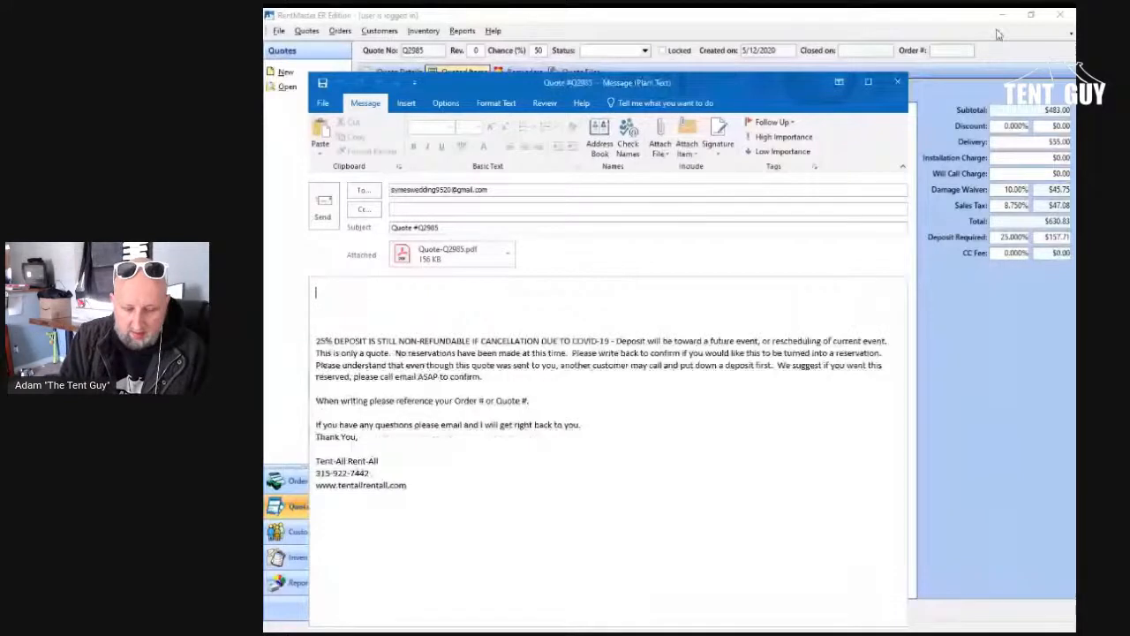
pyautogui.write('Hello,')
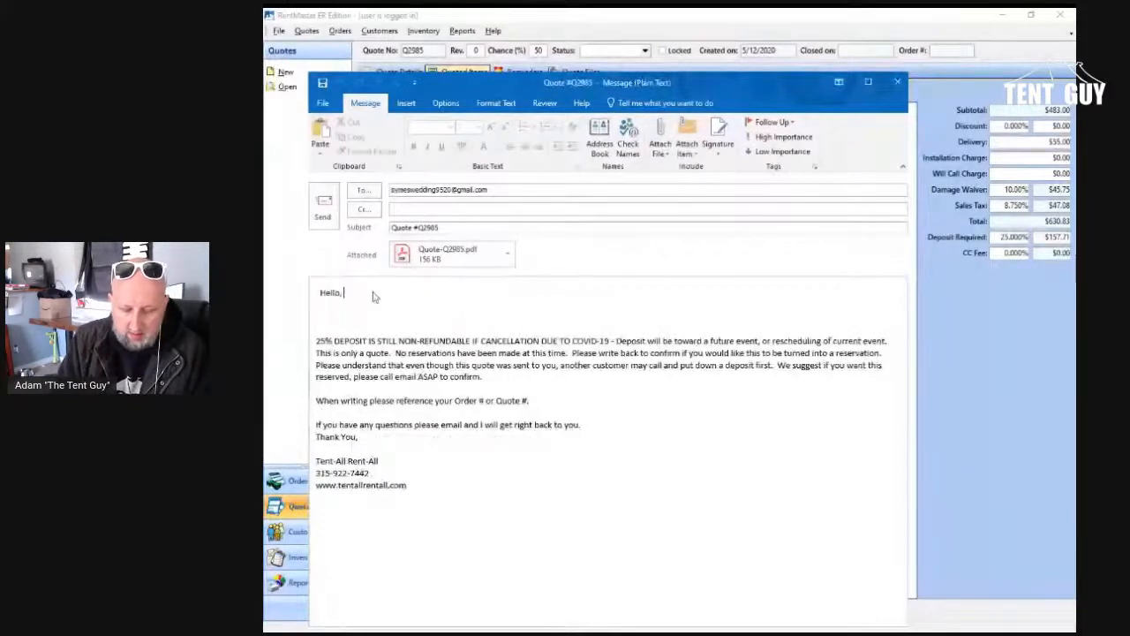
pyautogui.write(' thank you for requesting os')
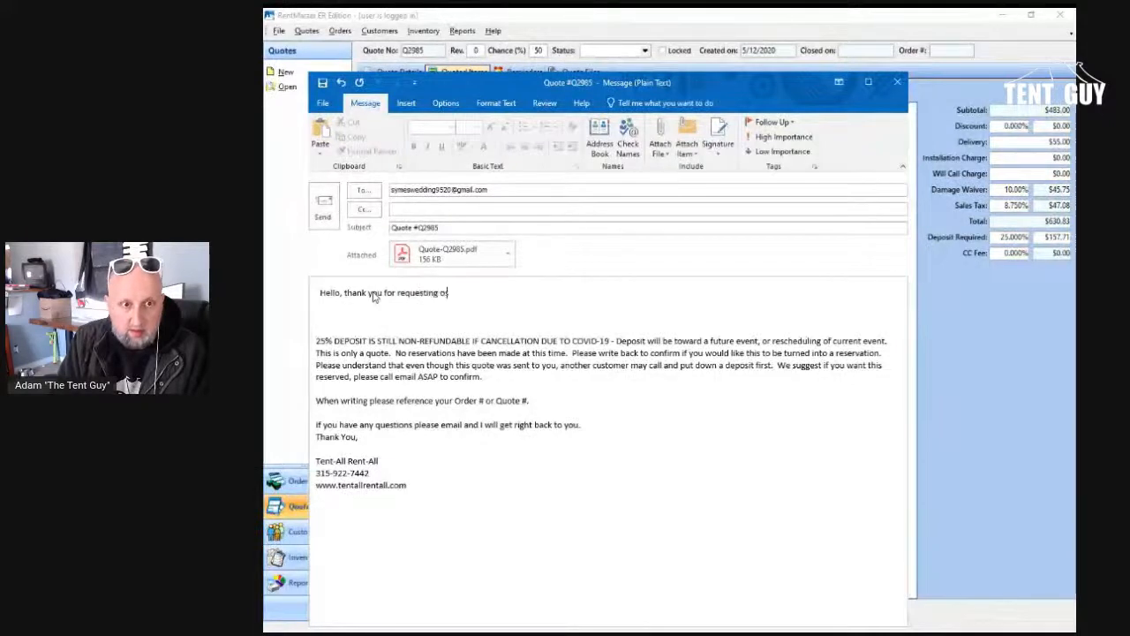
pyautogui.press('BackSpace')
pyautogui.press('BackSpace')
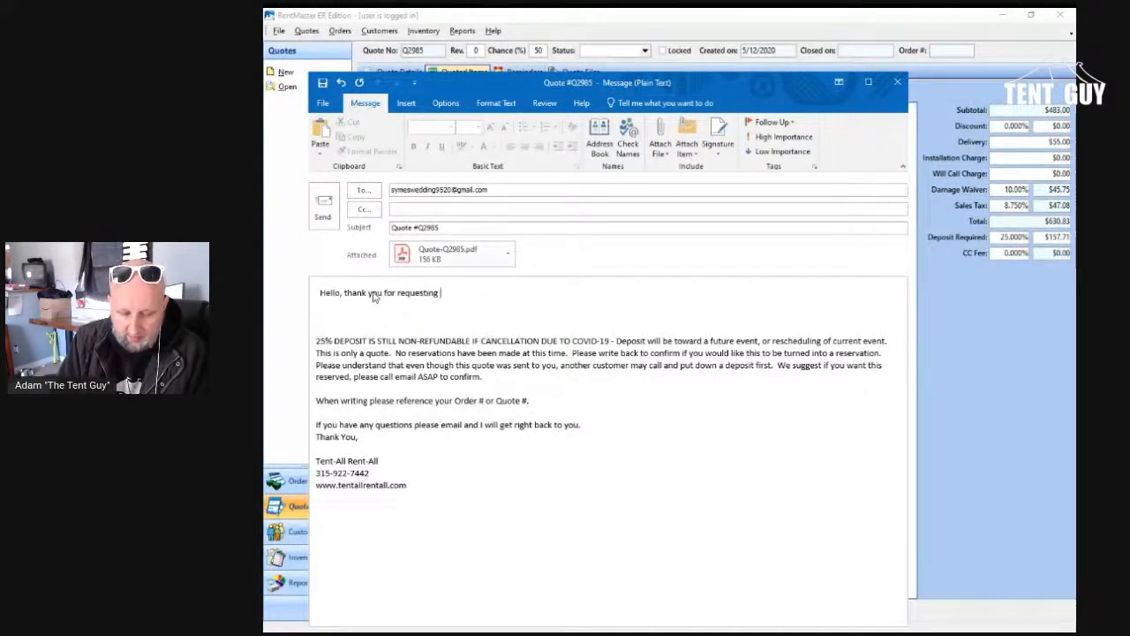
pyautogui.write('some inform')
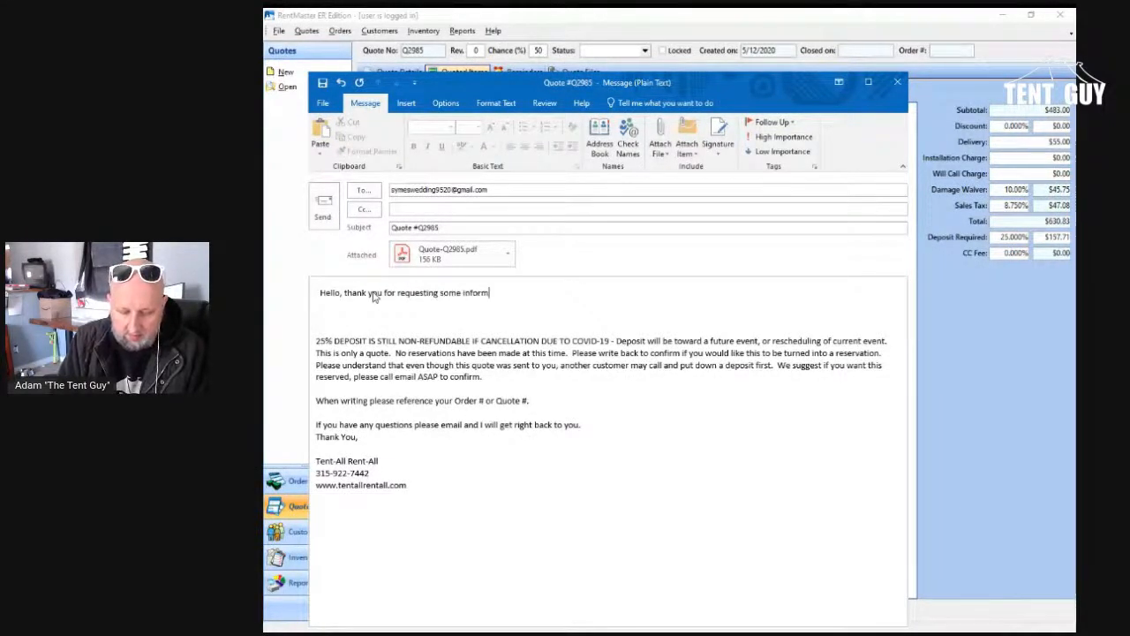
pyautogui.write('ation.  Attacehd is a quote.  One thing, we')
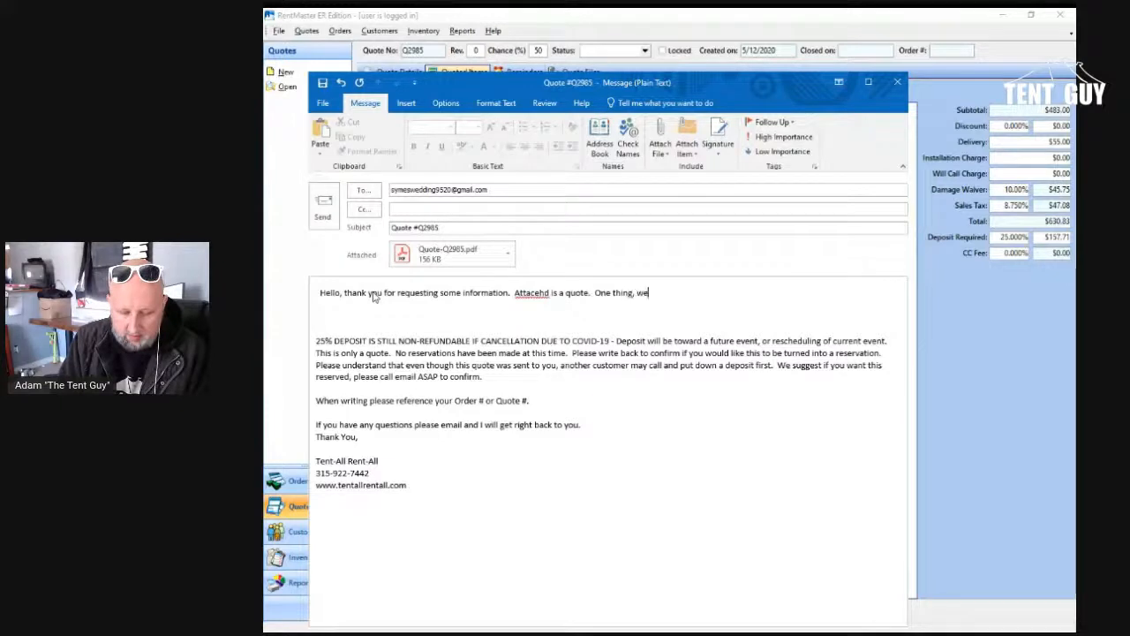
pyautogui.write(' do not have an')
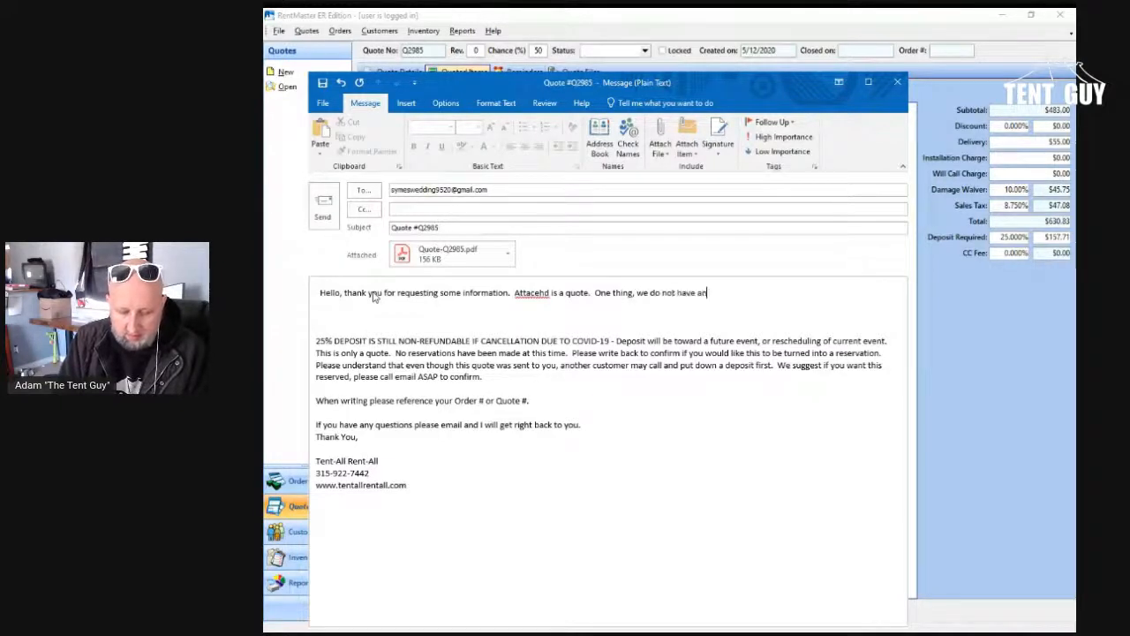
pyautogui.write('y metal ')
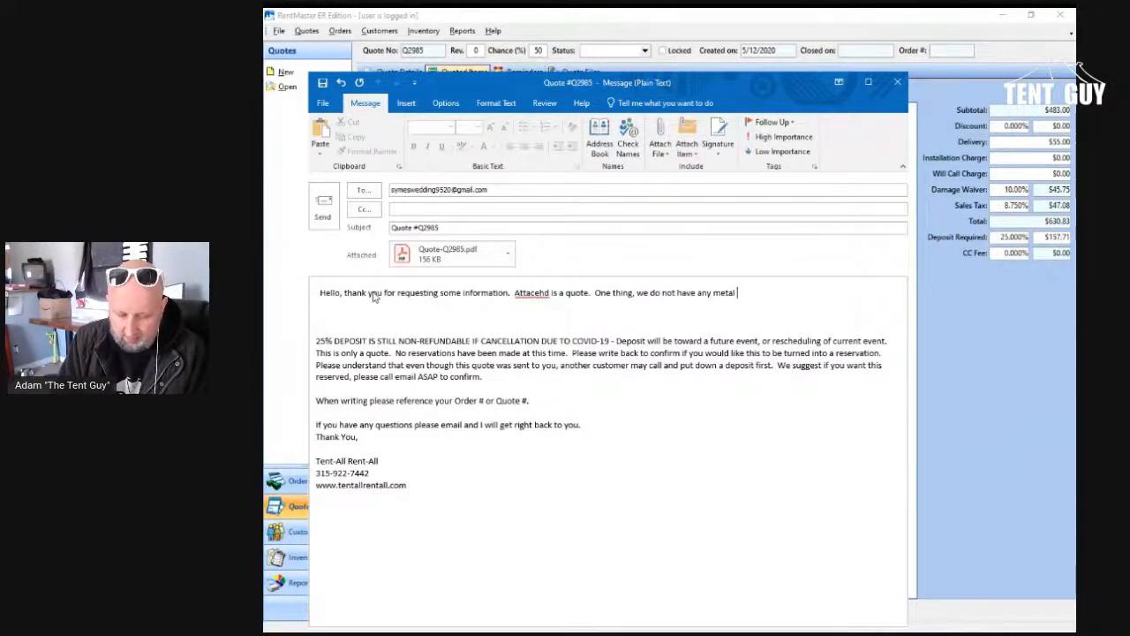
pyautogui.write('bread basket')
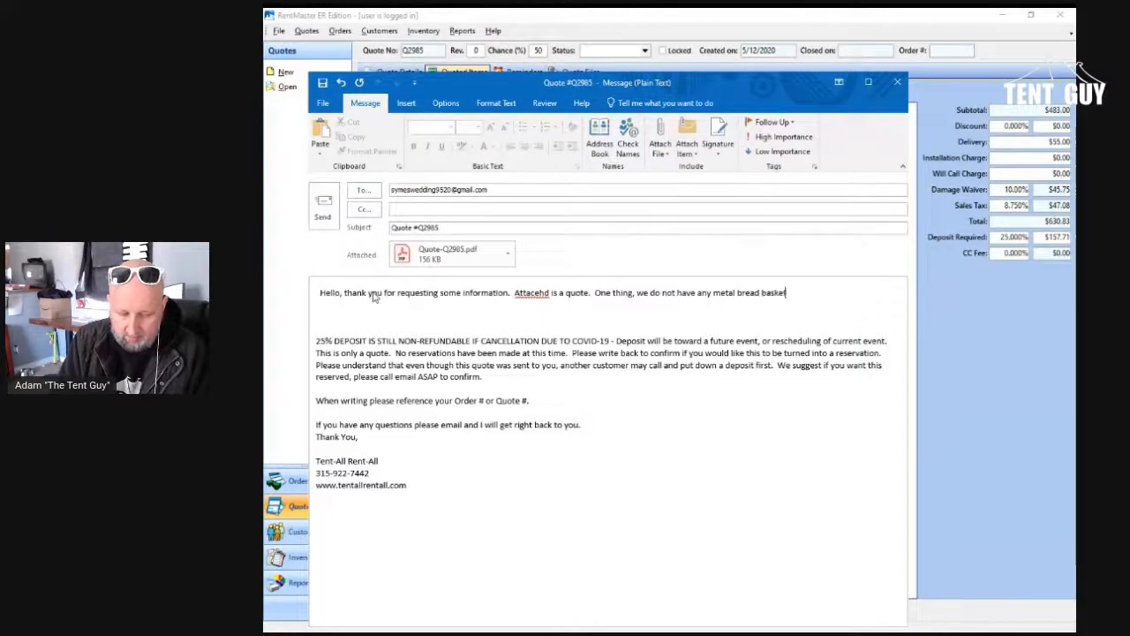
pyautogui.write('s, i in')
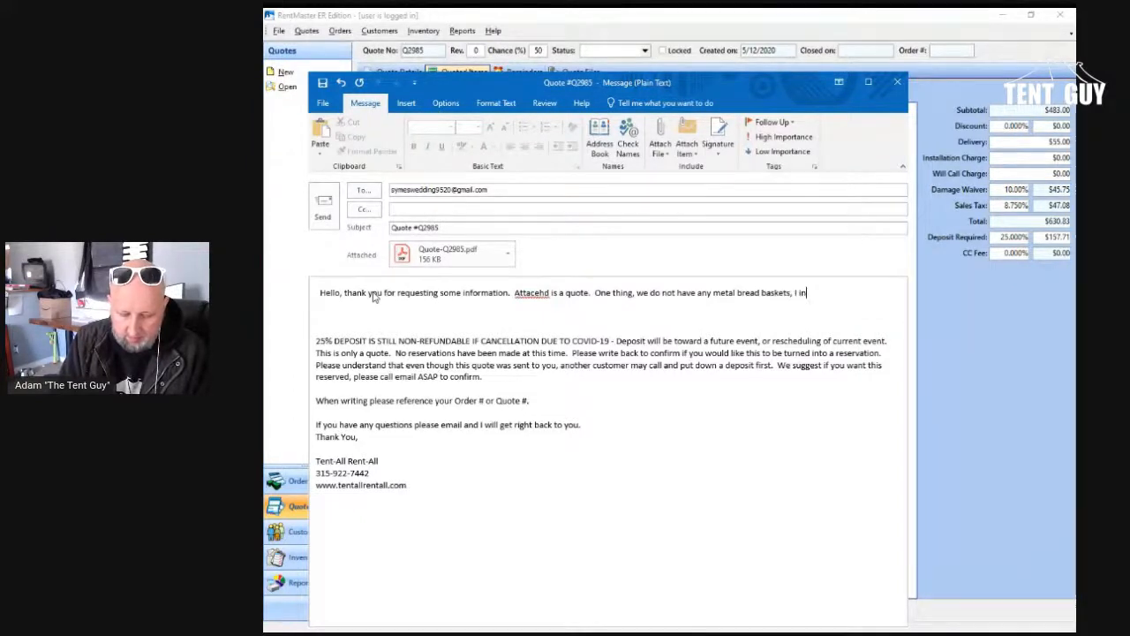
pyautogui.write('cluded our ')
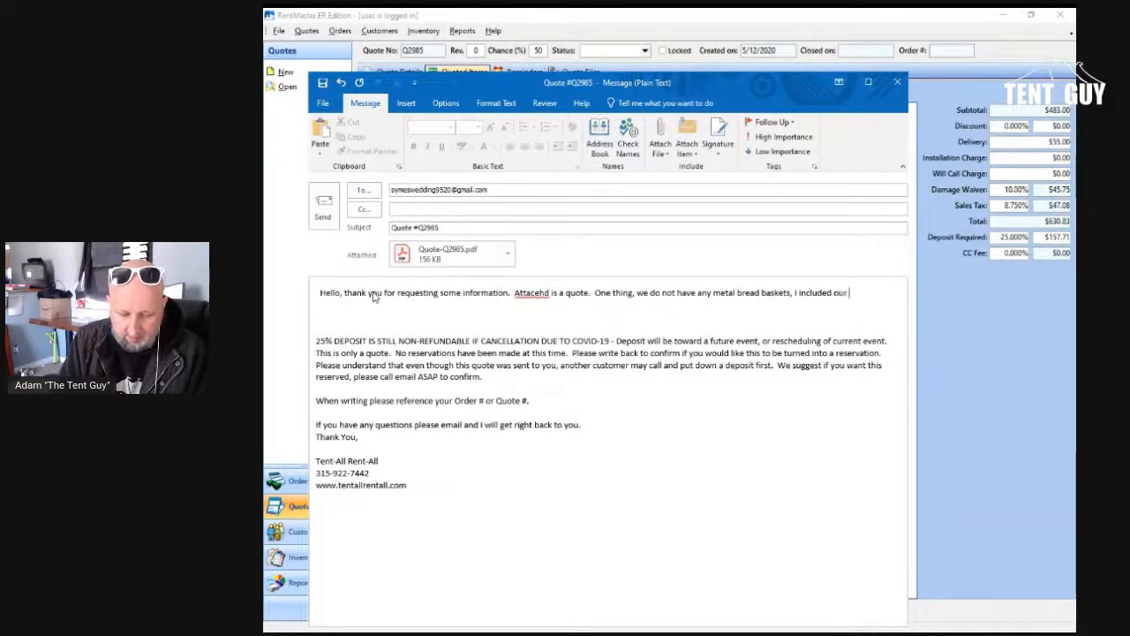
pyautogui.write('wiker basket')
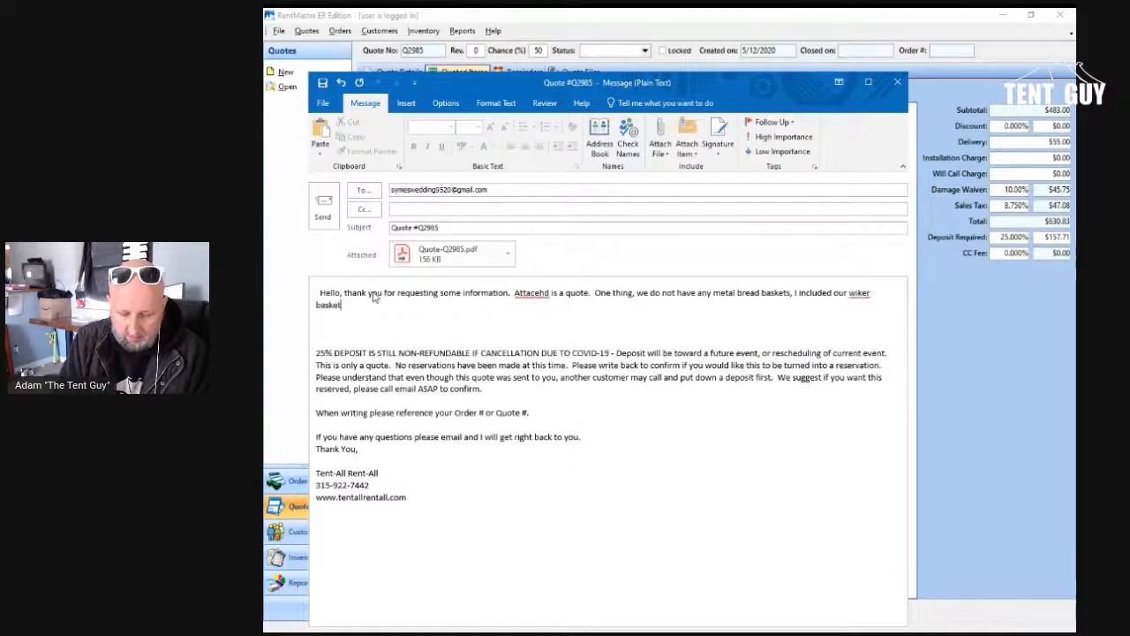
pyautogui.write('s on there.  ')
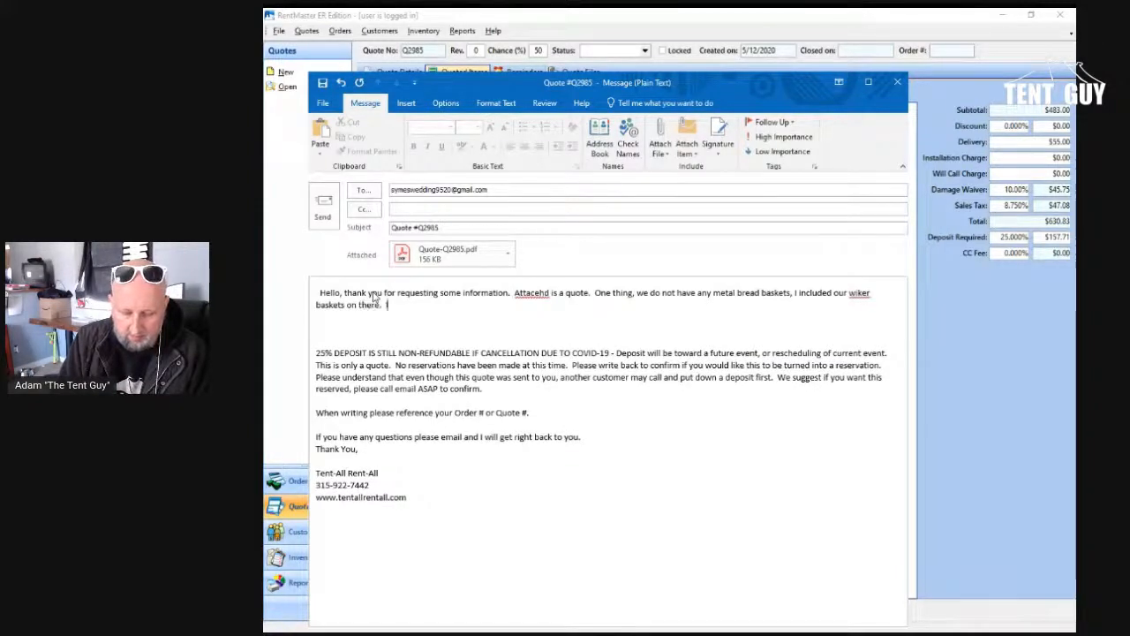
pyautogui.write('Let me know if y')
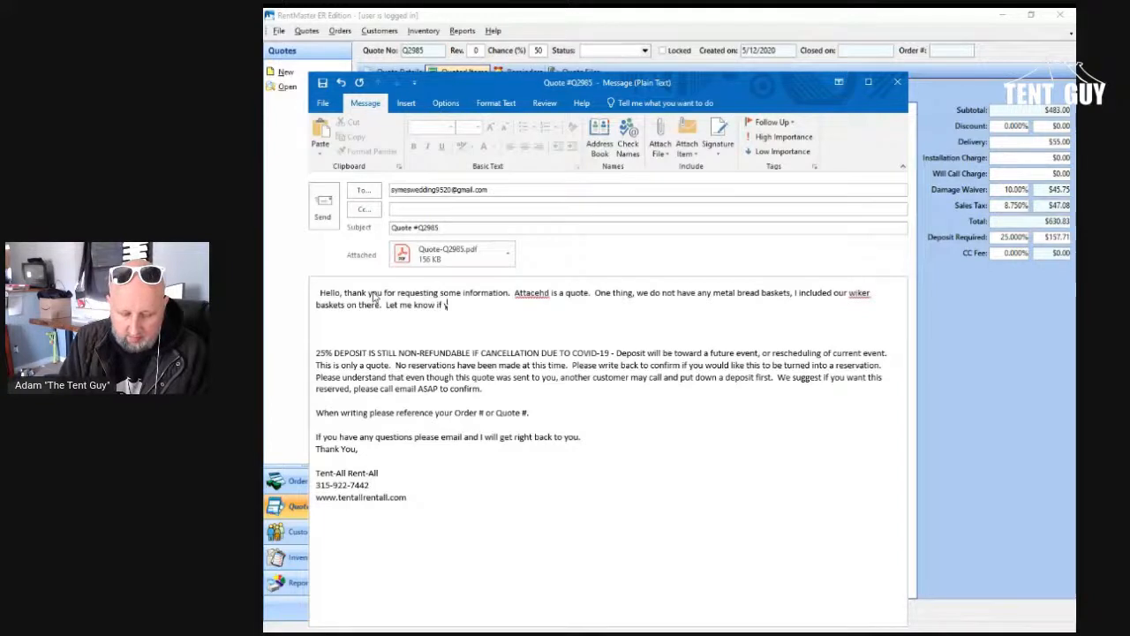
pyautogui.write('ou need any cha')
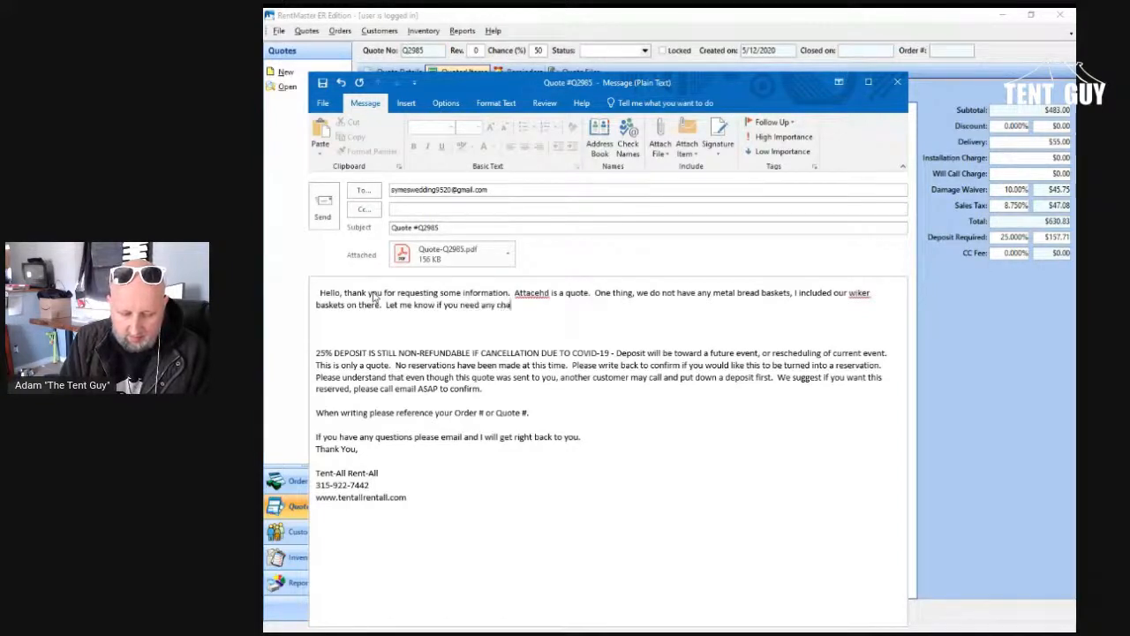
pyautogui.write('ges or adjustment')
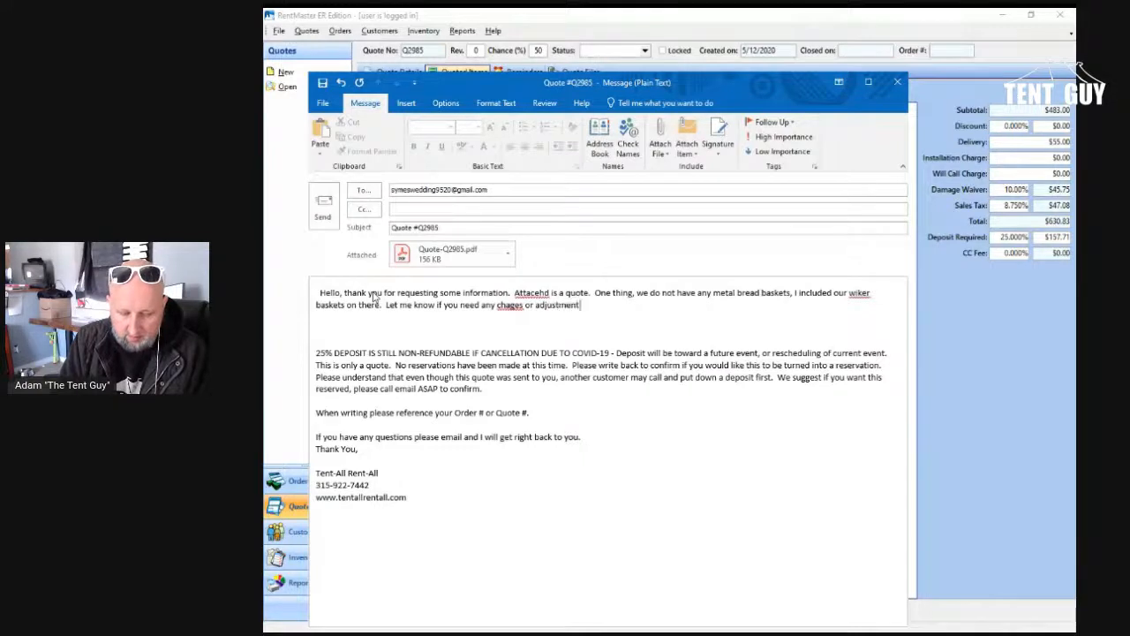
pyautogui.write(' - thanks!')
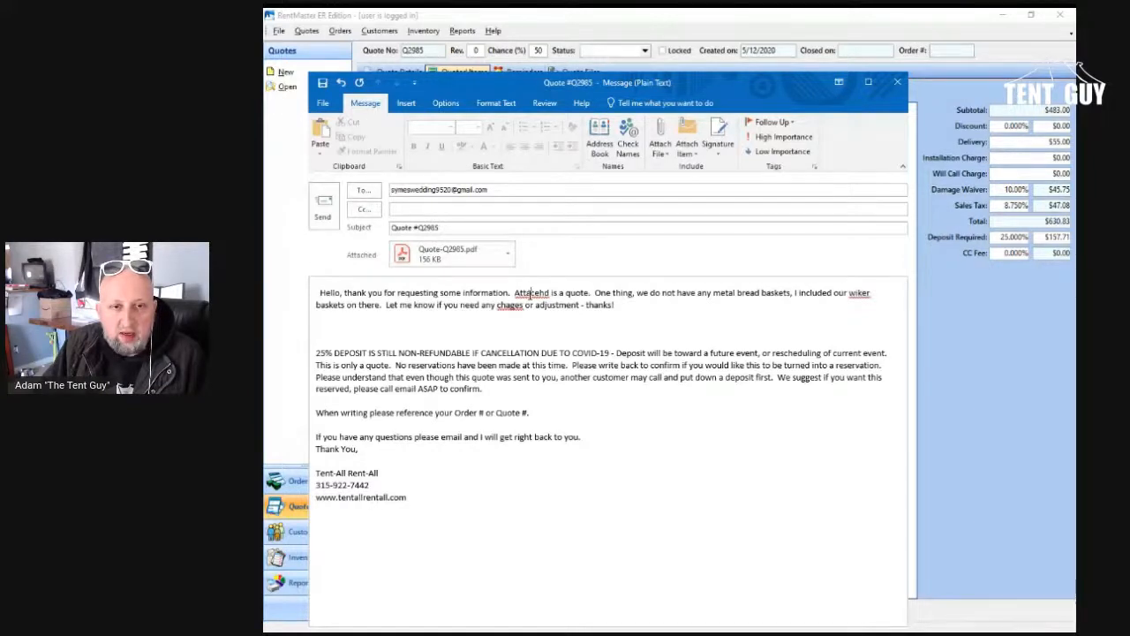
# Step: Correct the misspelled words in the message to "Attached", "changes" and "wicker", and send the quote e-mail
pyautogui.rightClick(531, 294)
pyautogui.click(557, 301)
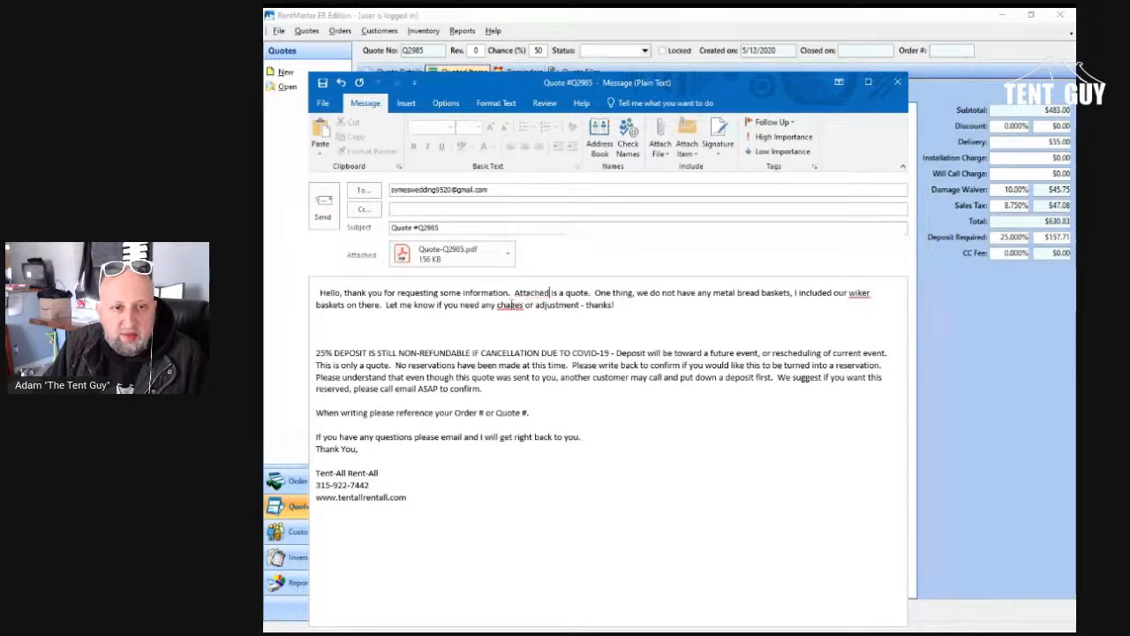
pyautogui.rightClick(511, 305)
pyautogui.click(556, 325)
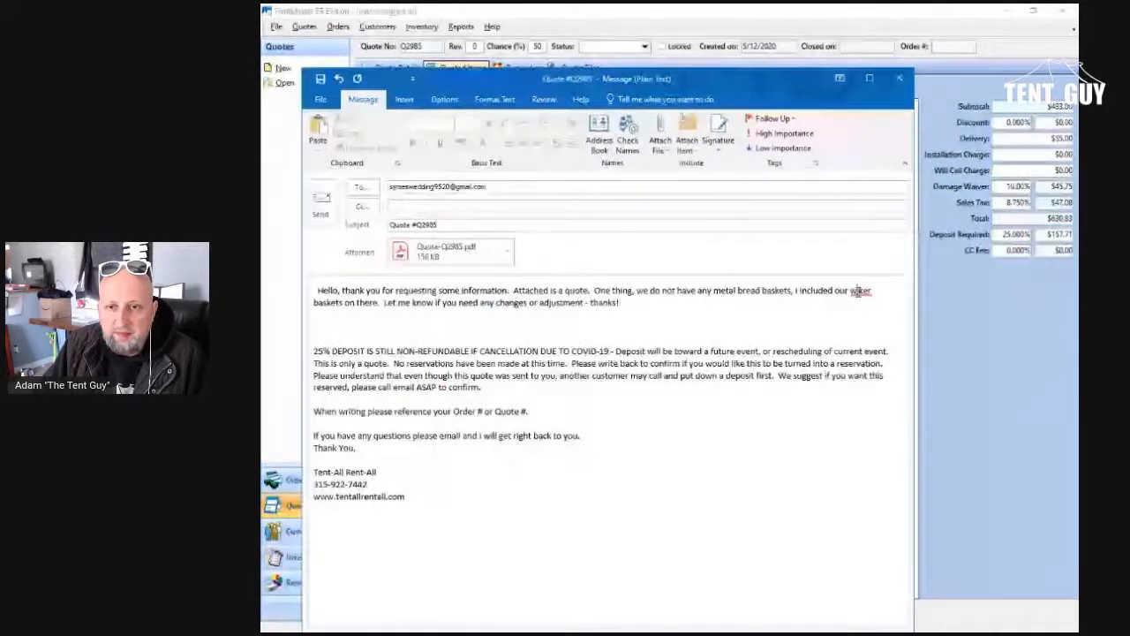
pyautogui.rightClick(856, 296)
pyautogui.click(901, 311)
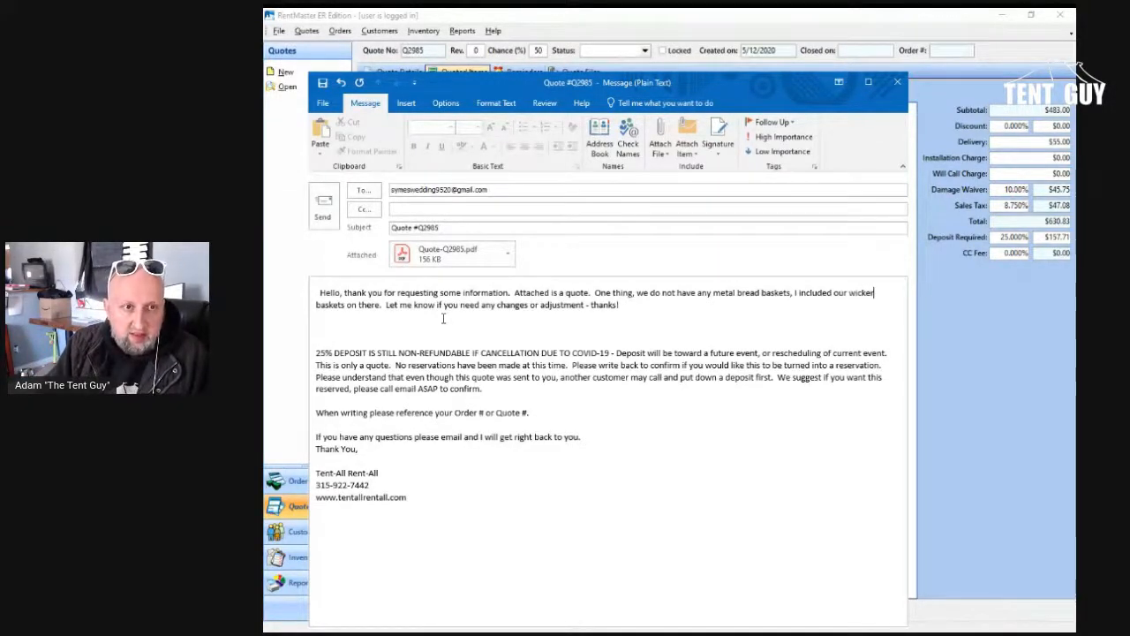
pyautogui.click(323, 212)
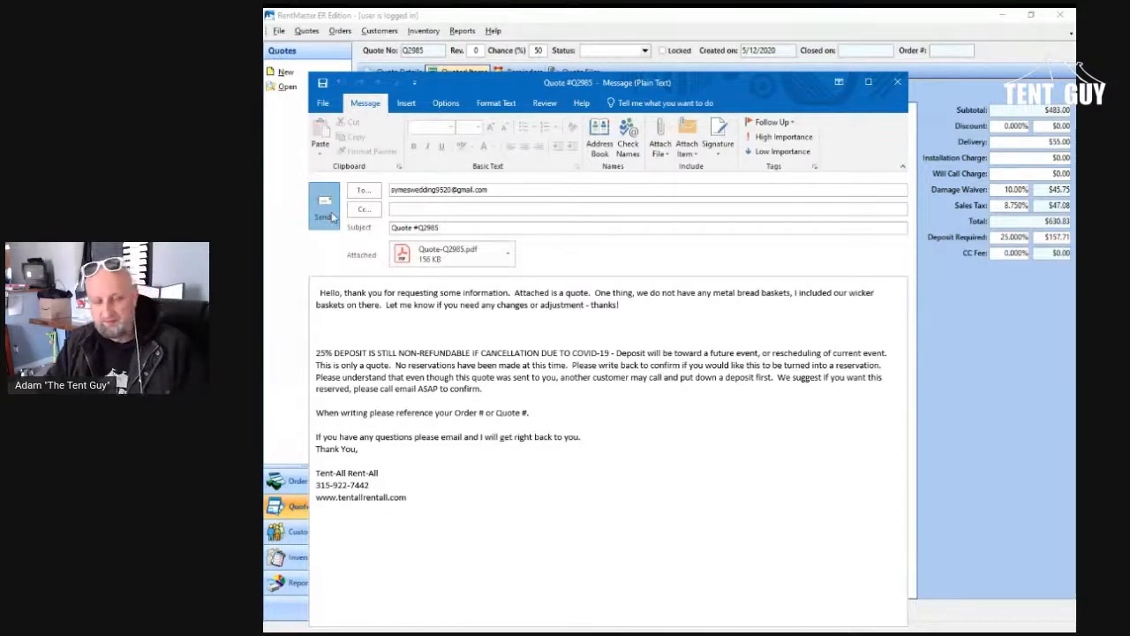